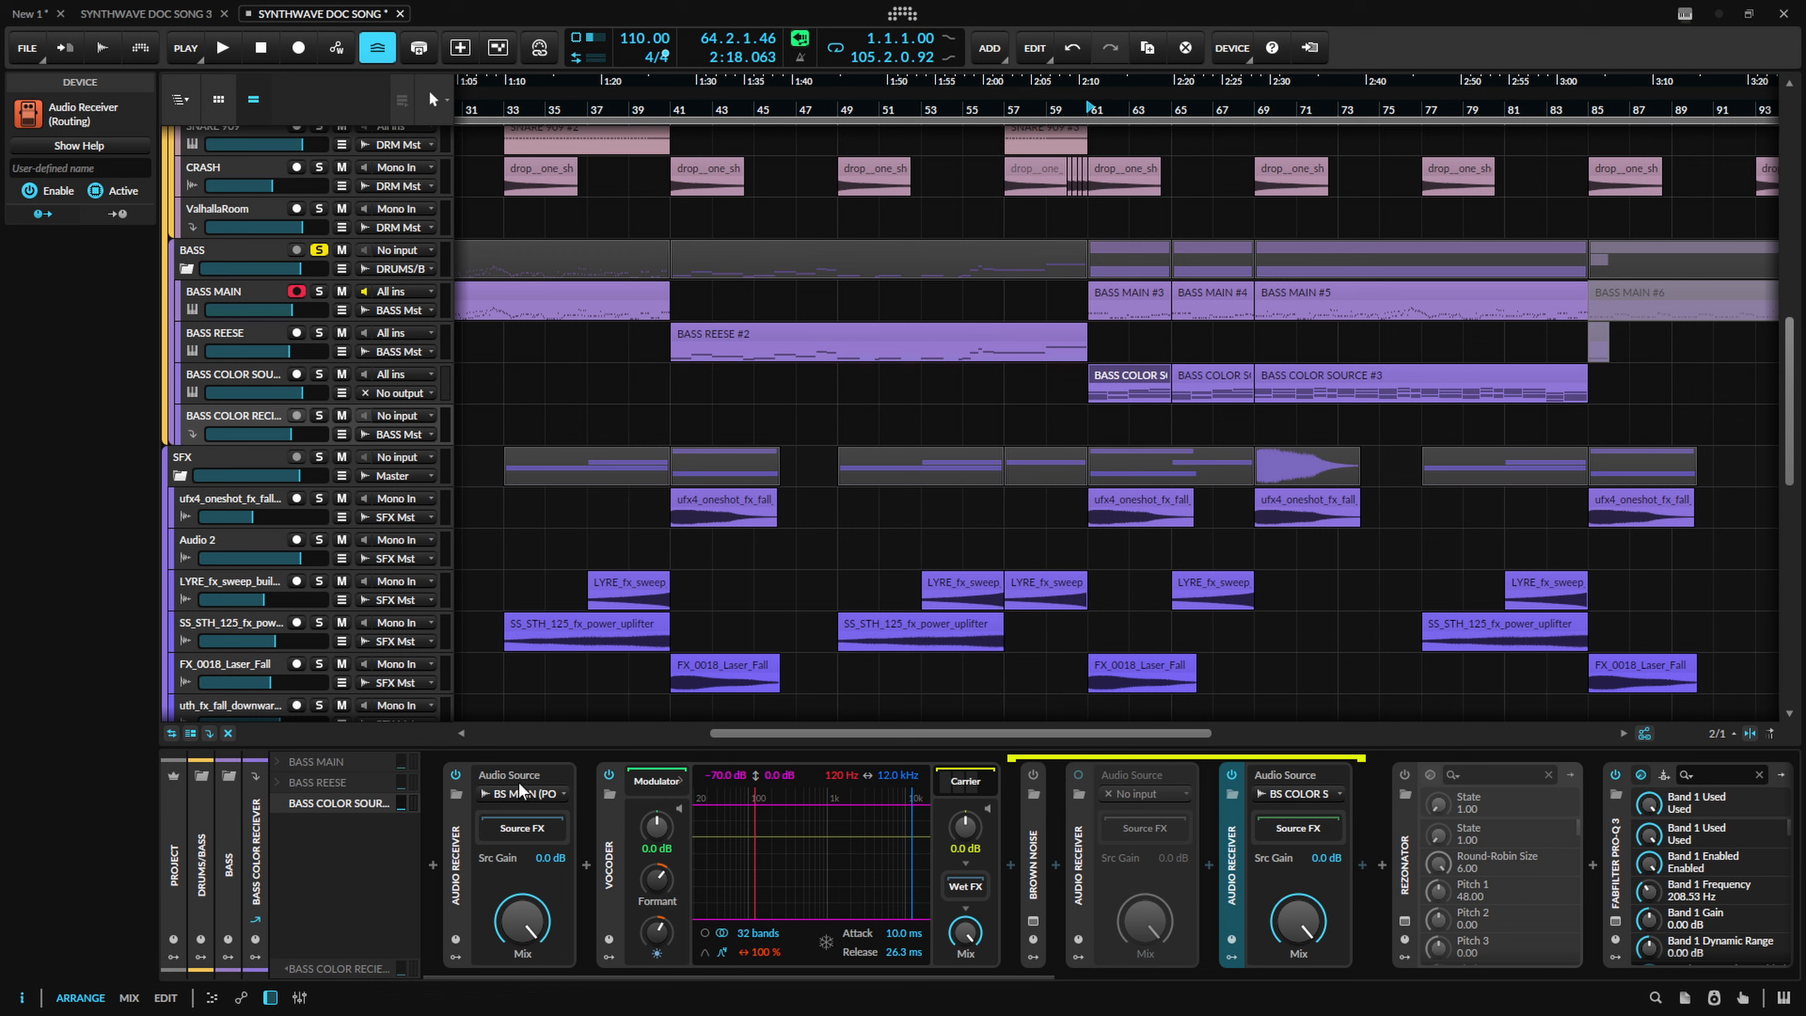
Delete the Brown Noise, the inactive Audio Receiver and the bypassed Rezonator from the bass color receiver's device chain.
left_click(1083, 876)
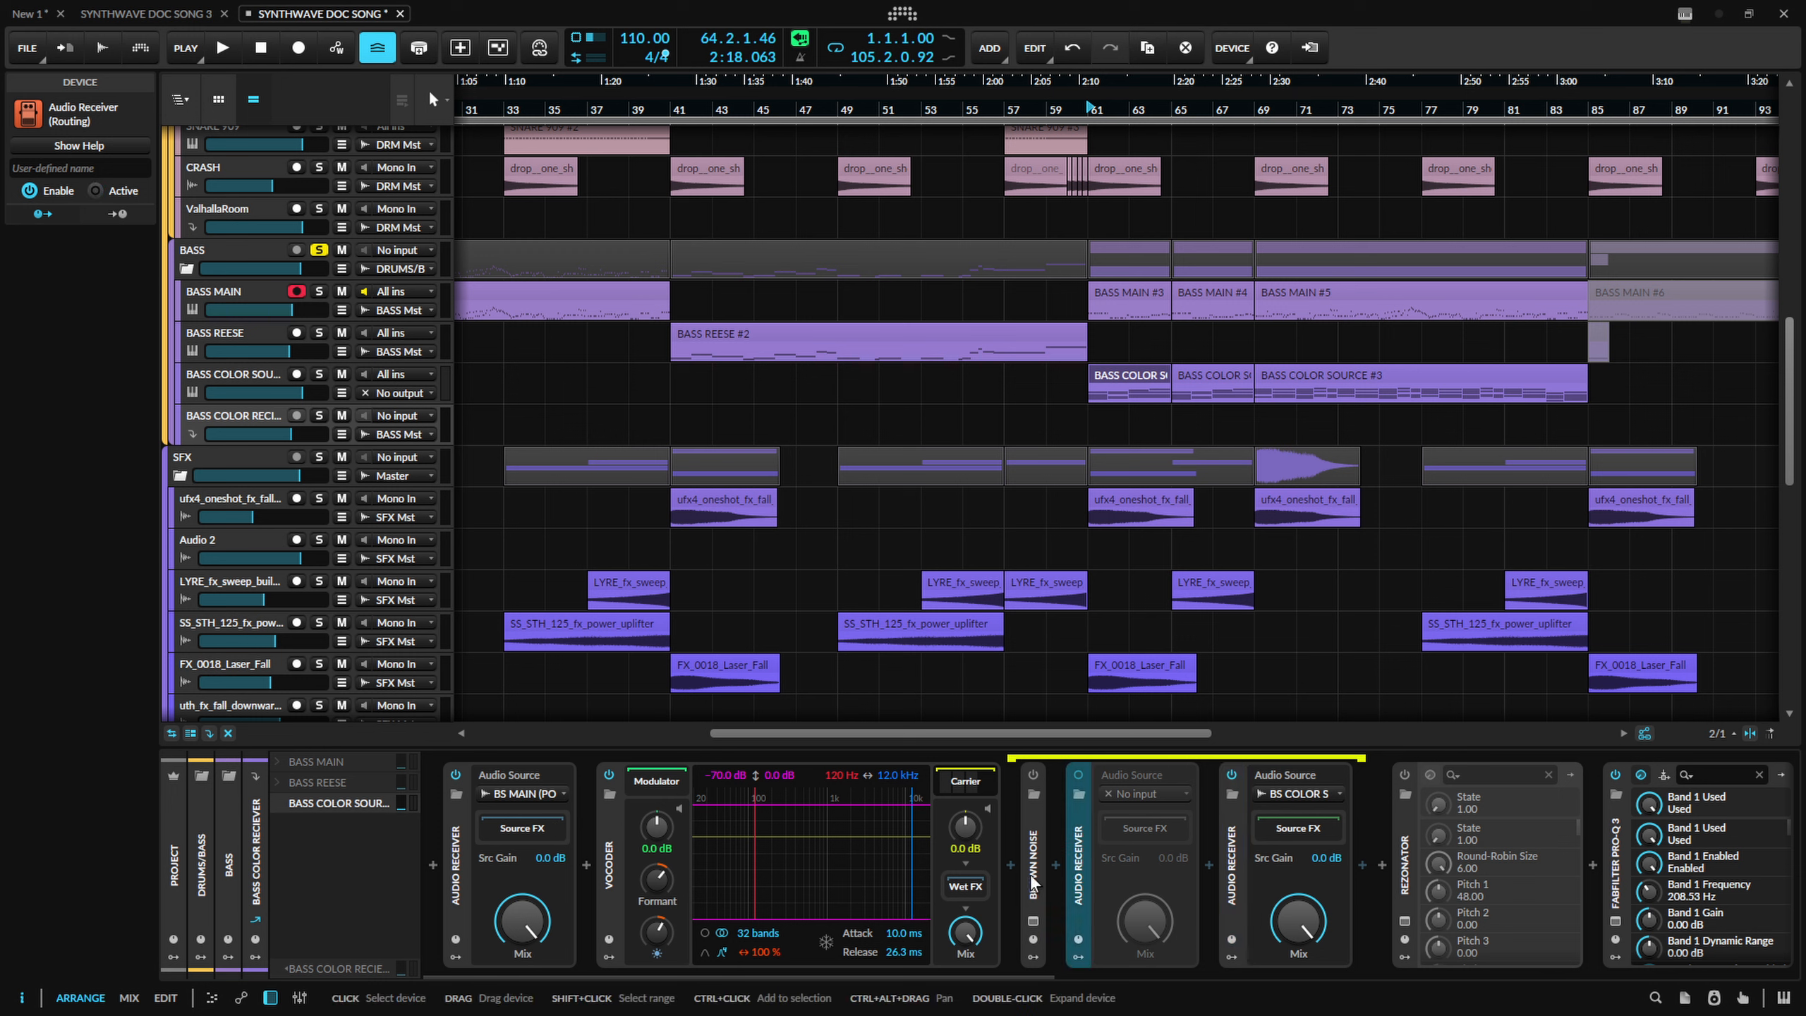
left_click(1029, 875, "ctrl")
key("Delete")
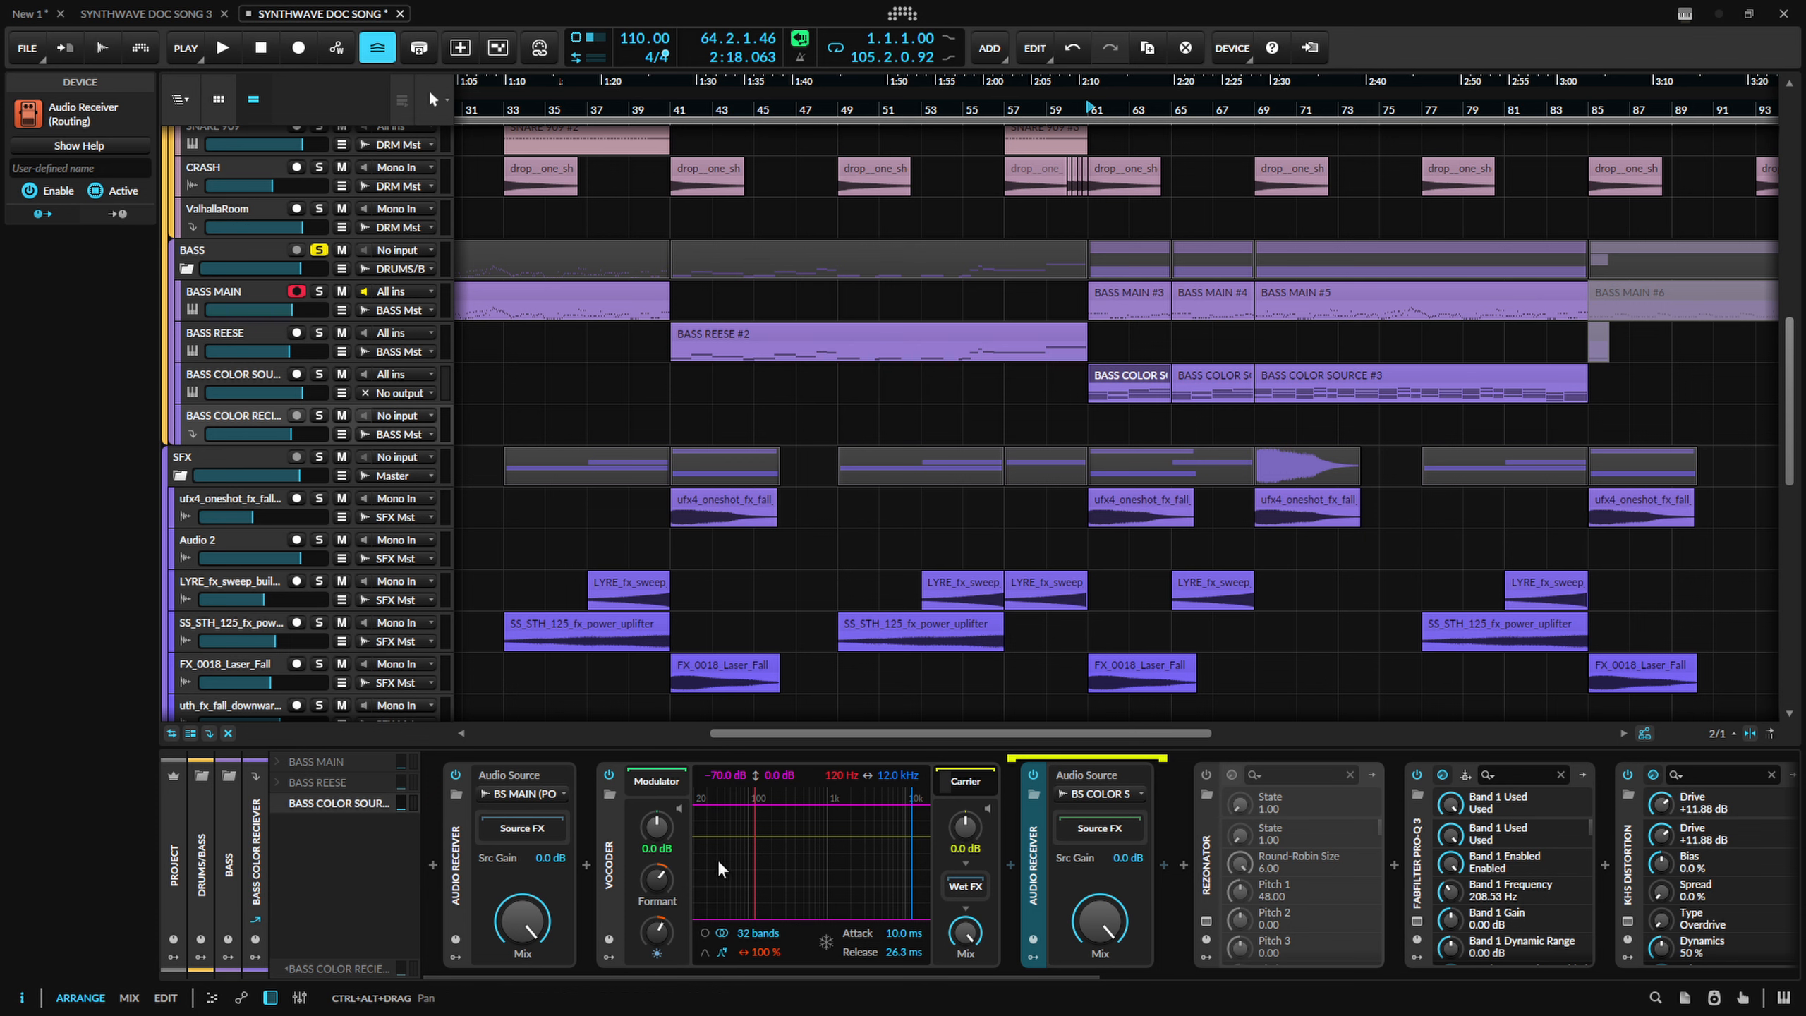
key("Right")
key("Right")
key("Right")
key("Right")
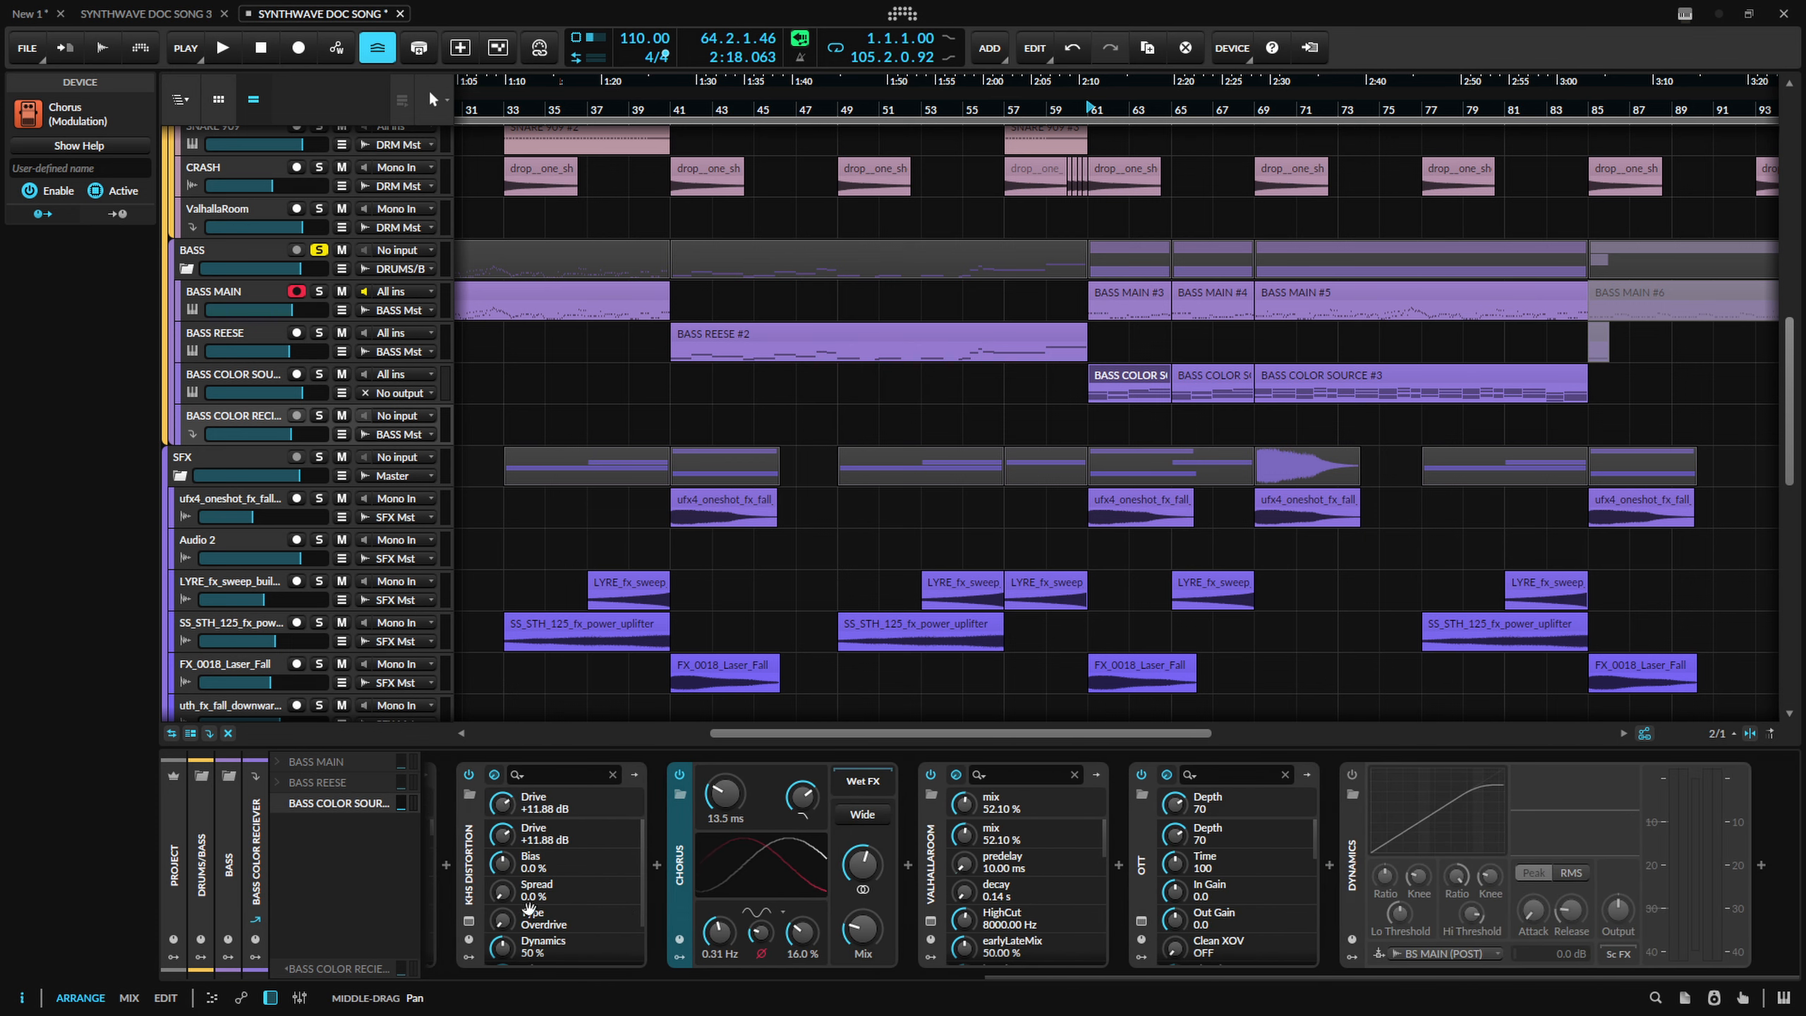
scroll(530, 909, "left", 5)
Play back the bass section and examine the Vocoder's spectrum display and band count.
key("space")
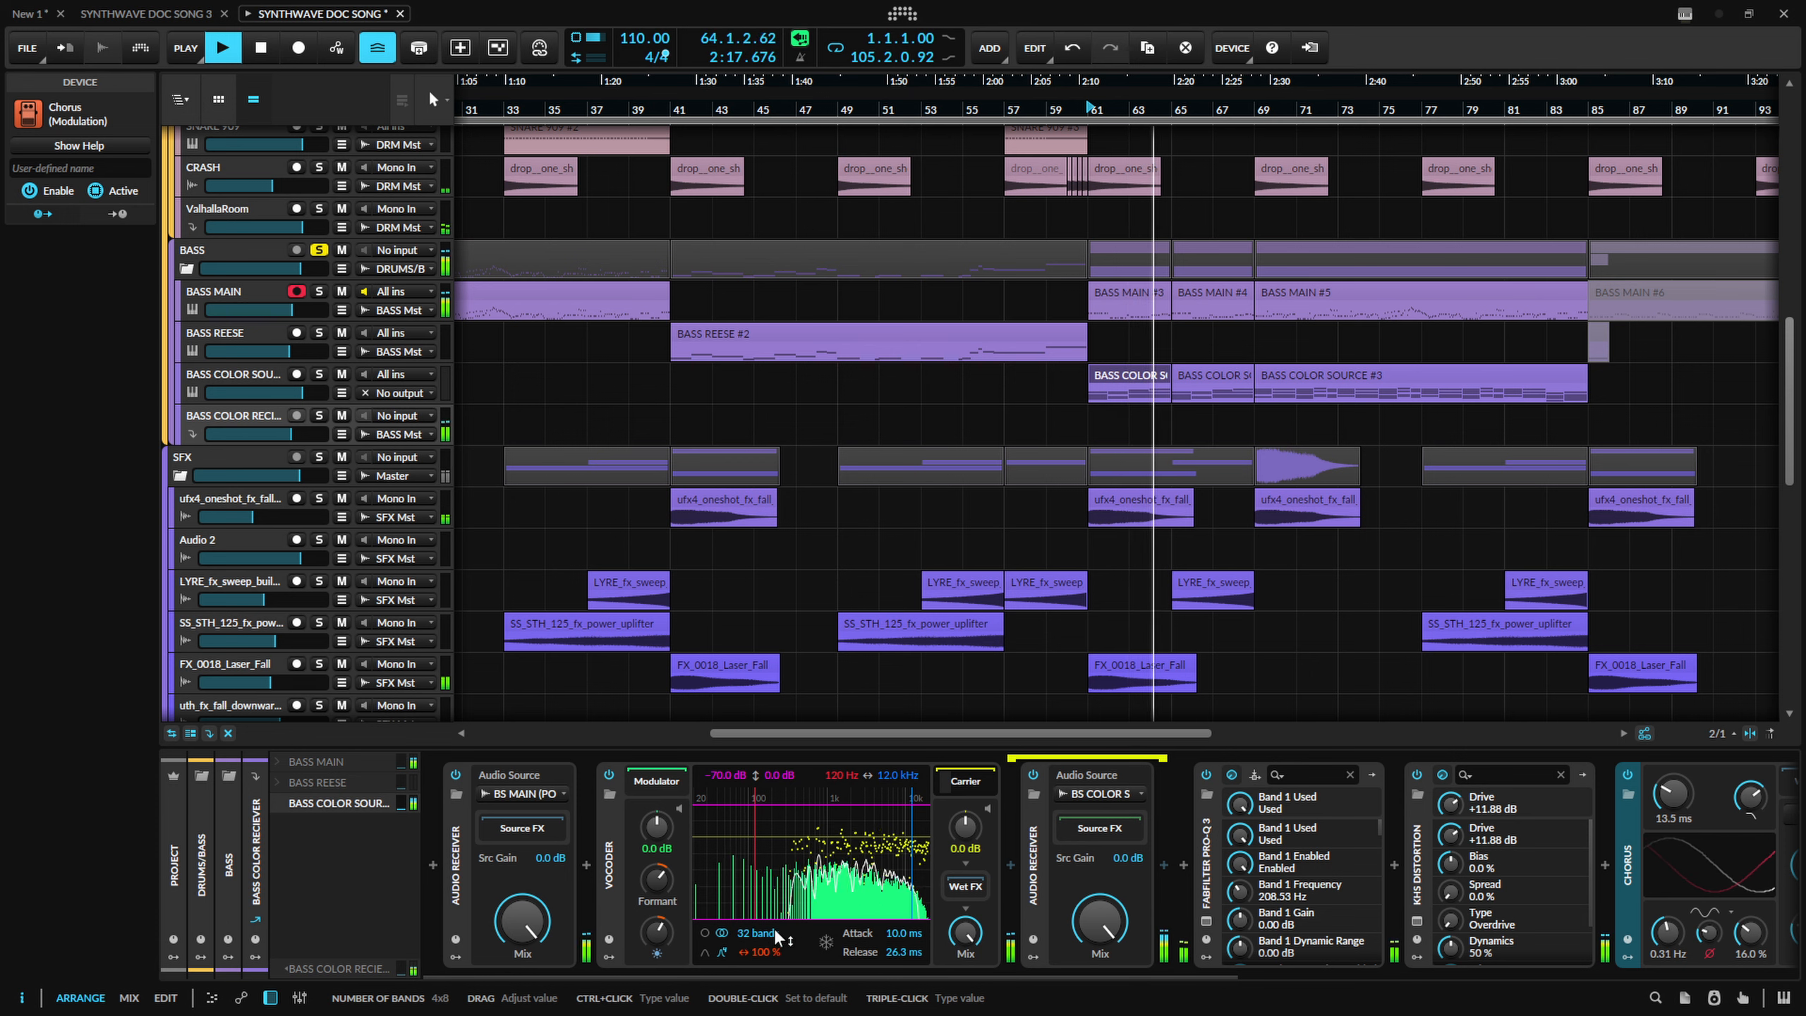
key("space")
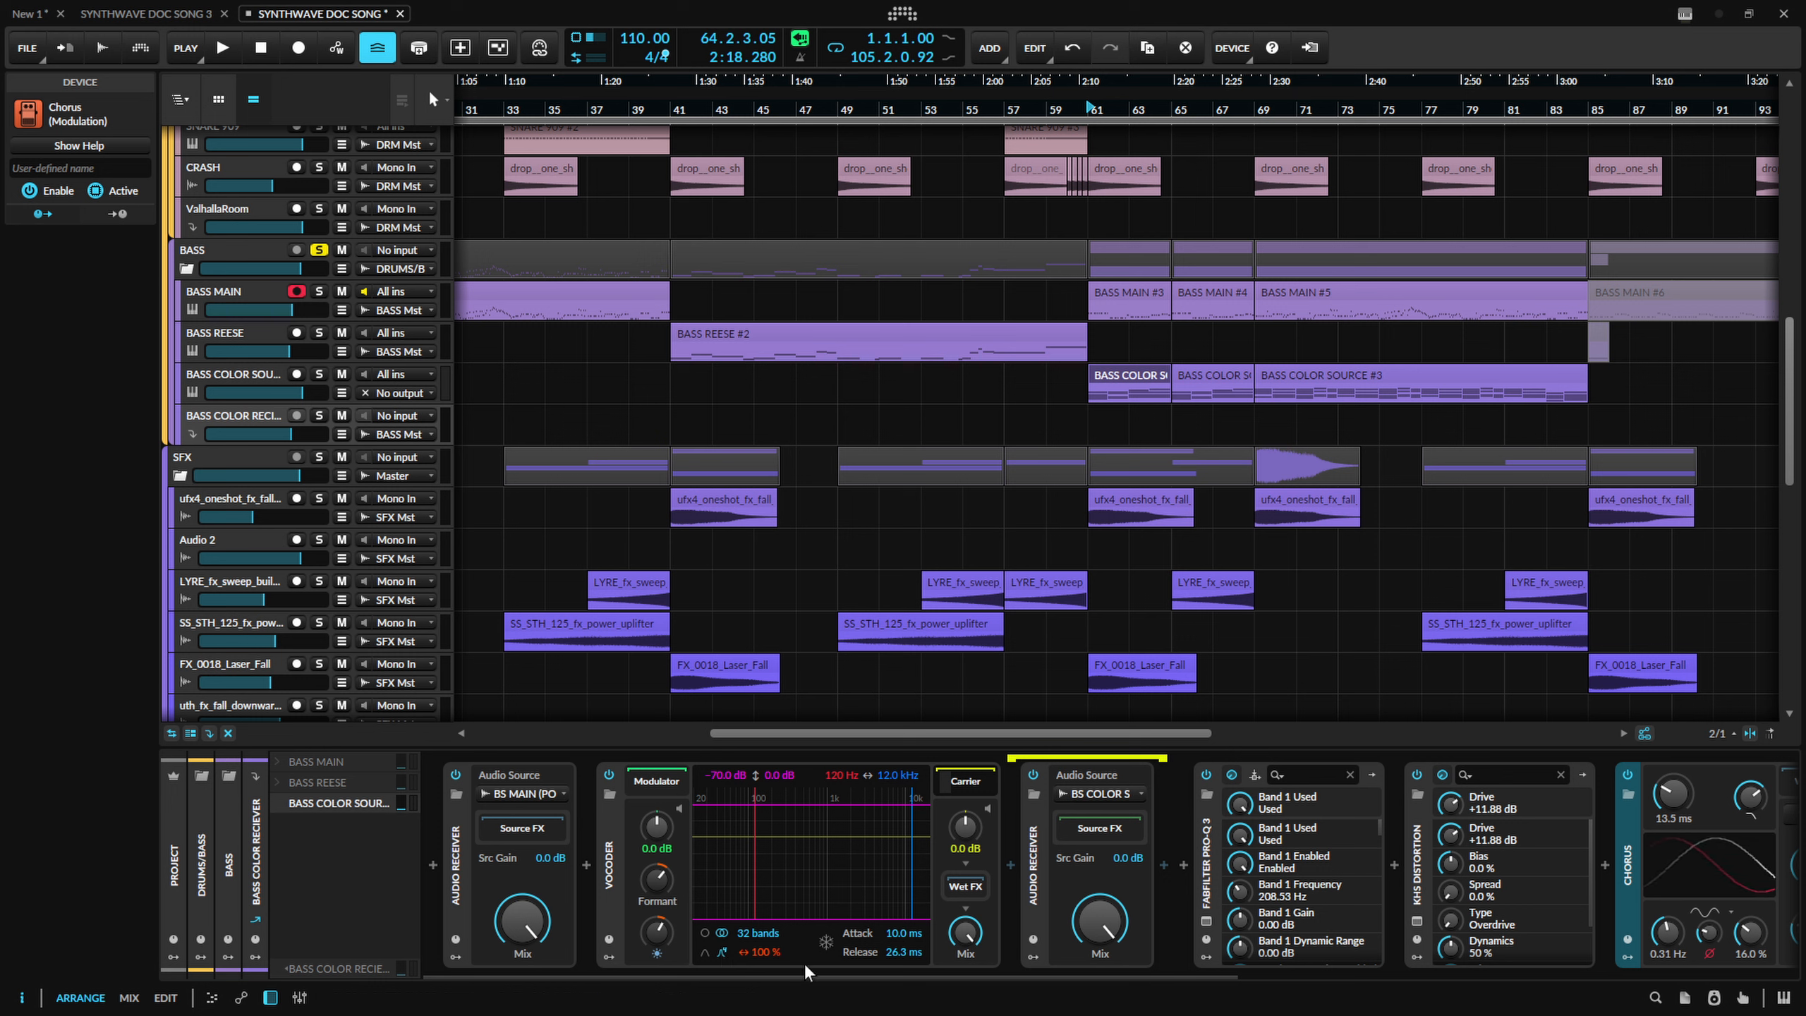
key("space")
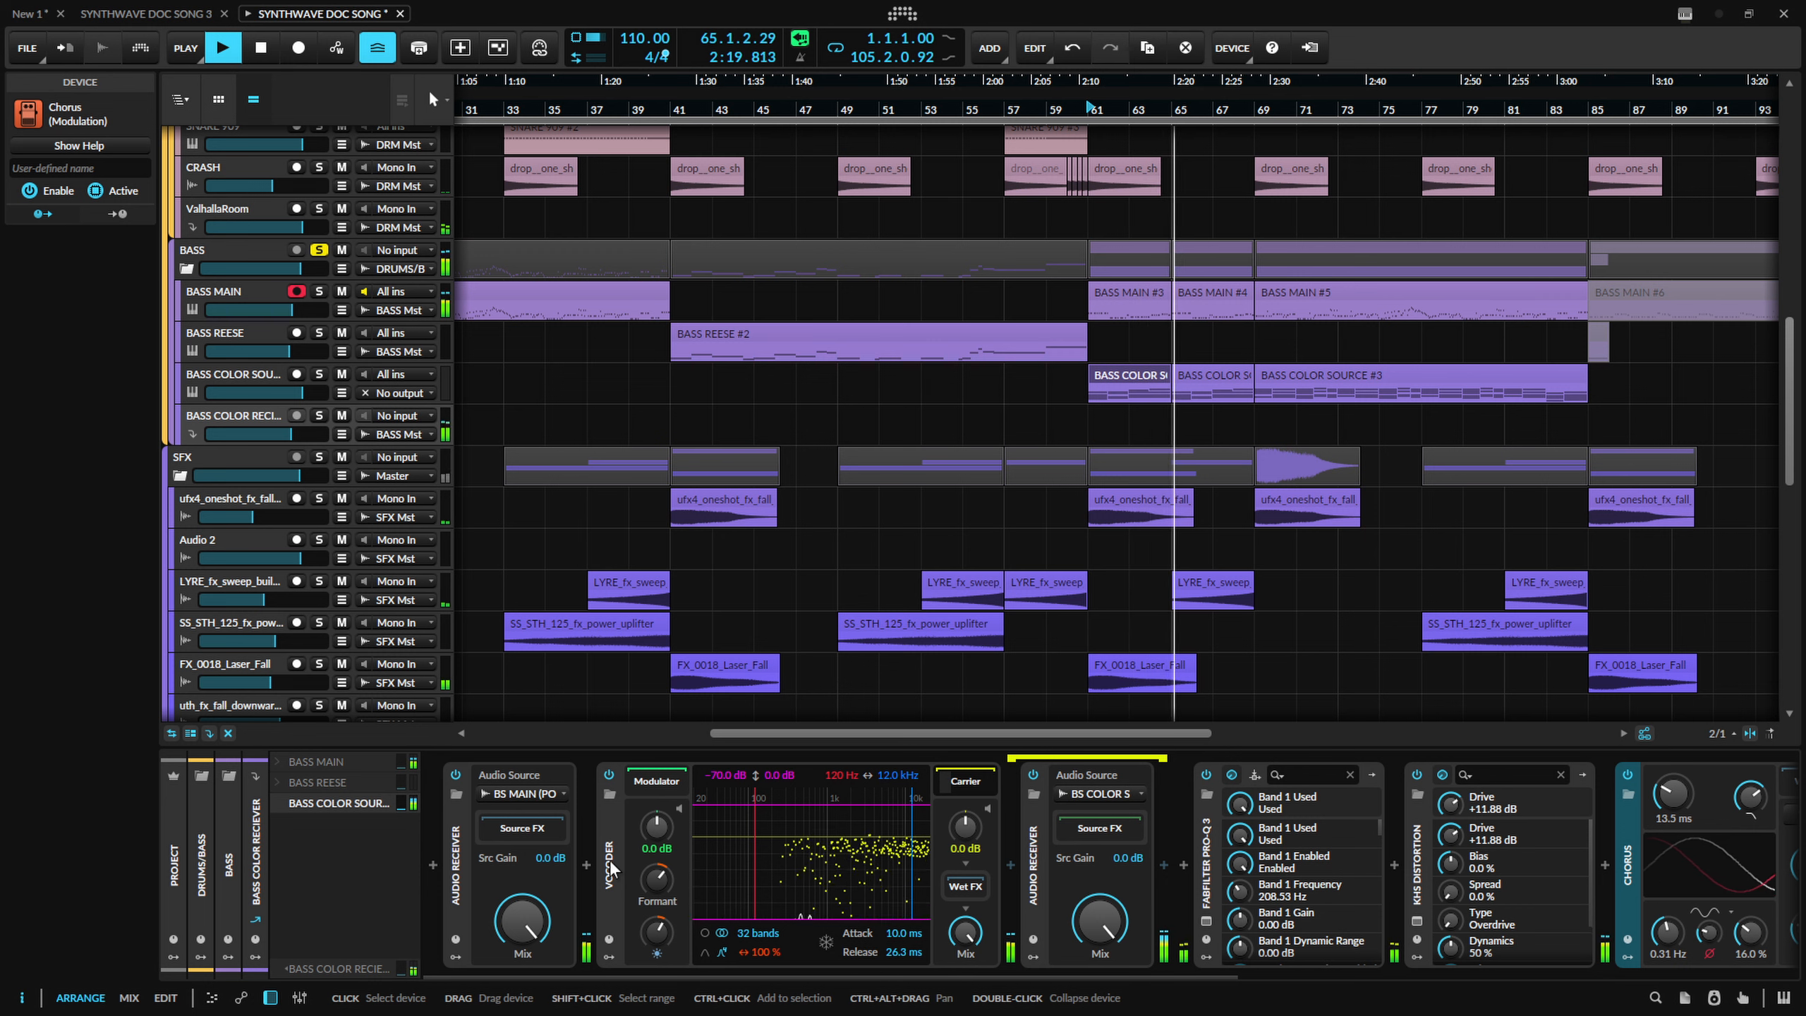
mouse_move(755, 933)
left_mouse_down()
mouse_move(755, 907)
mouse_move(745, 936)
left_mouse_up()
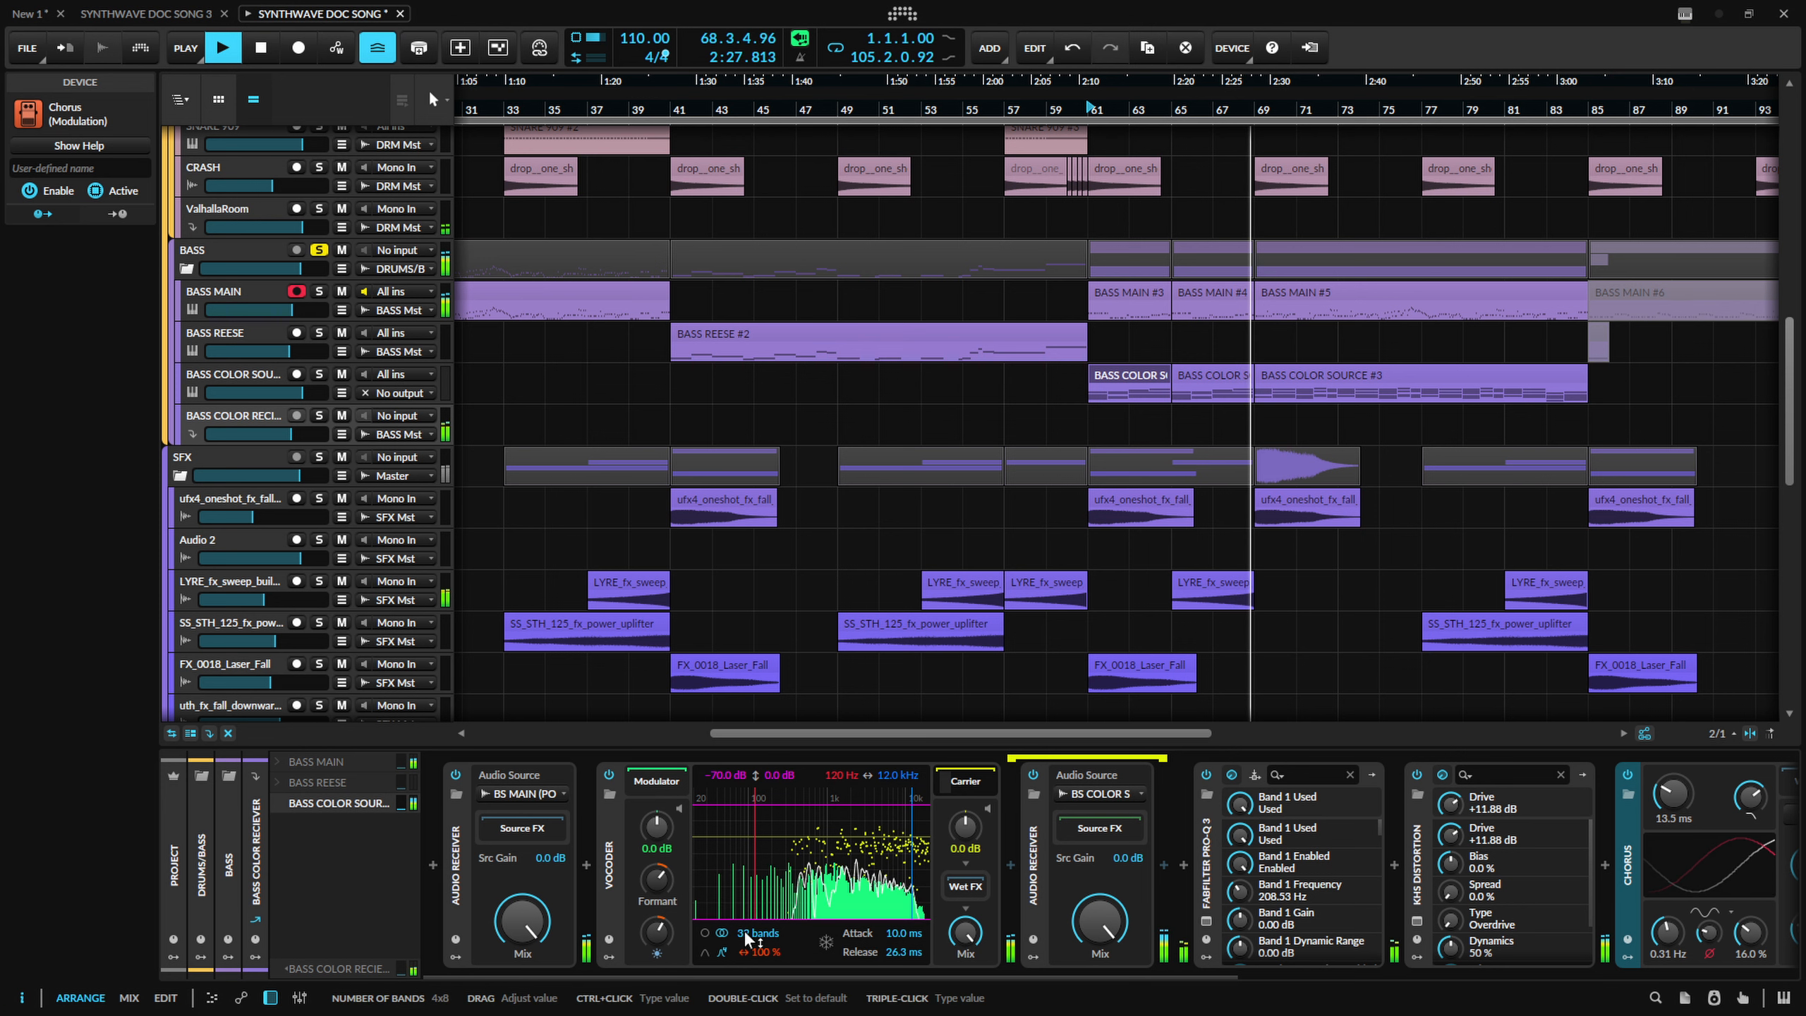
key("space")
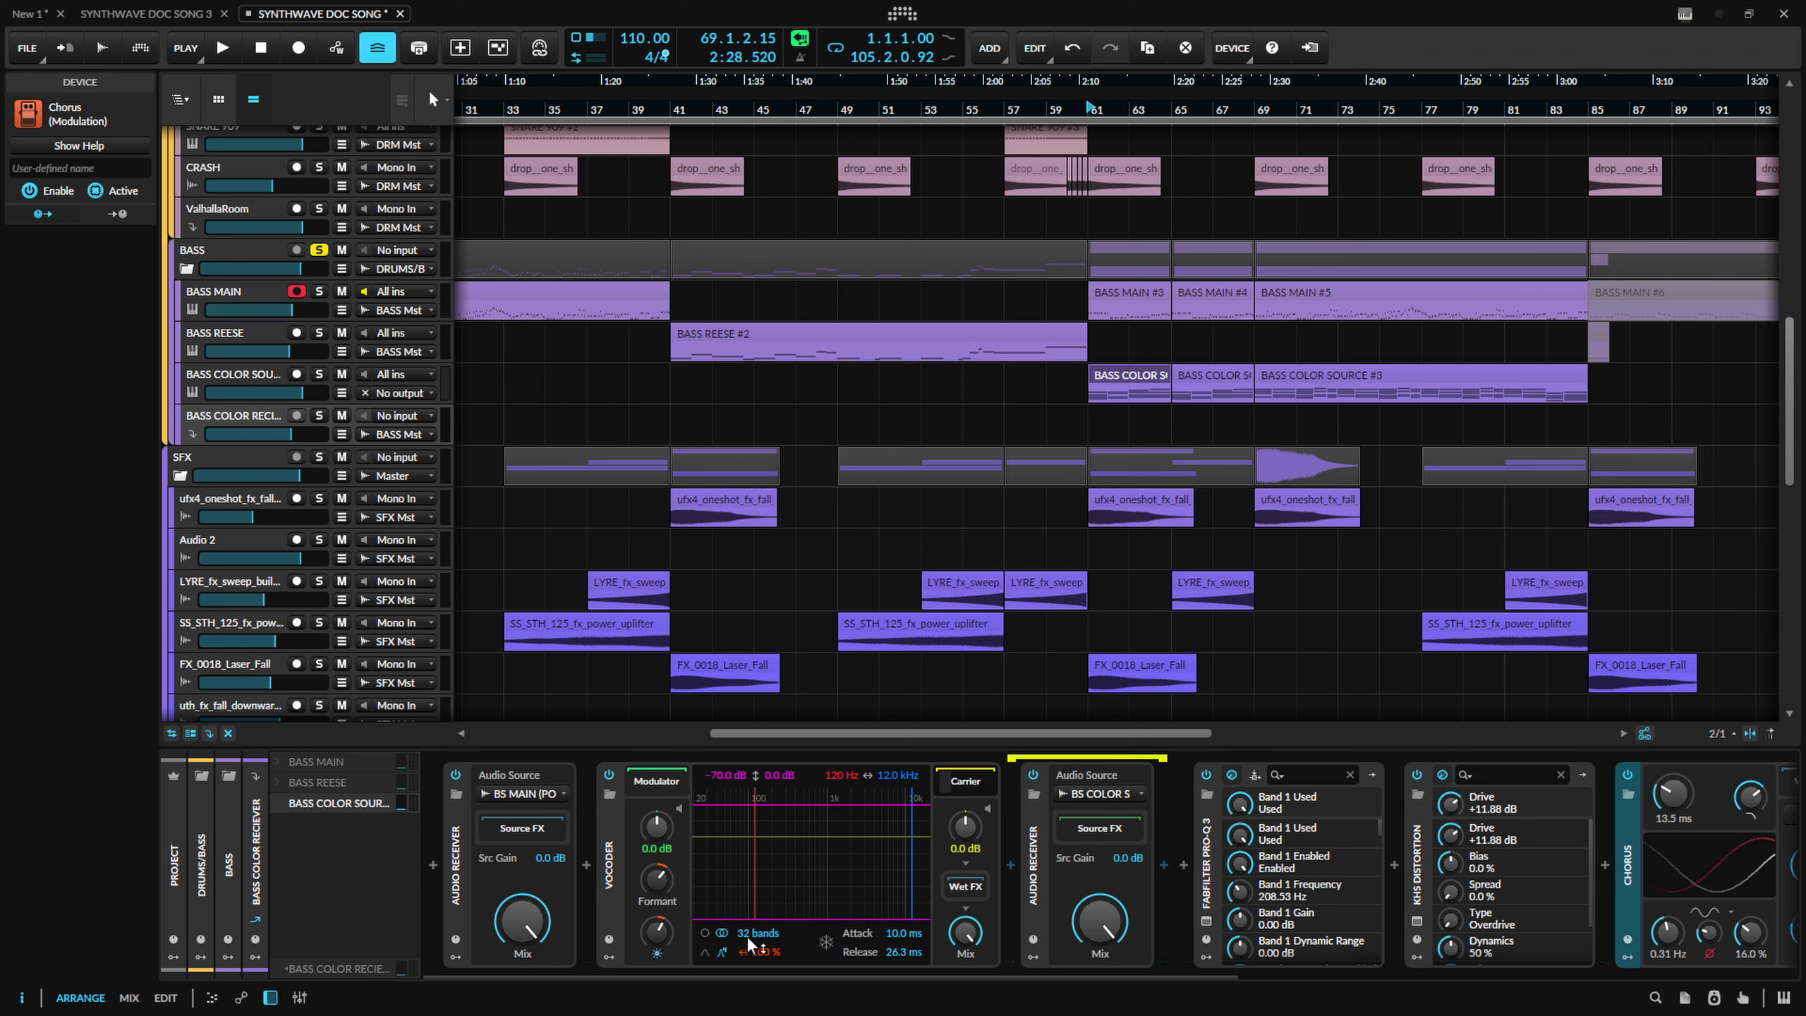
Compare the Vocoder's Broader and Steeper filter shapes during playback and return to Steeper.
key("space")
left_click(707, 951)
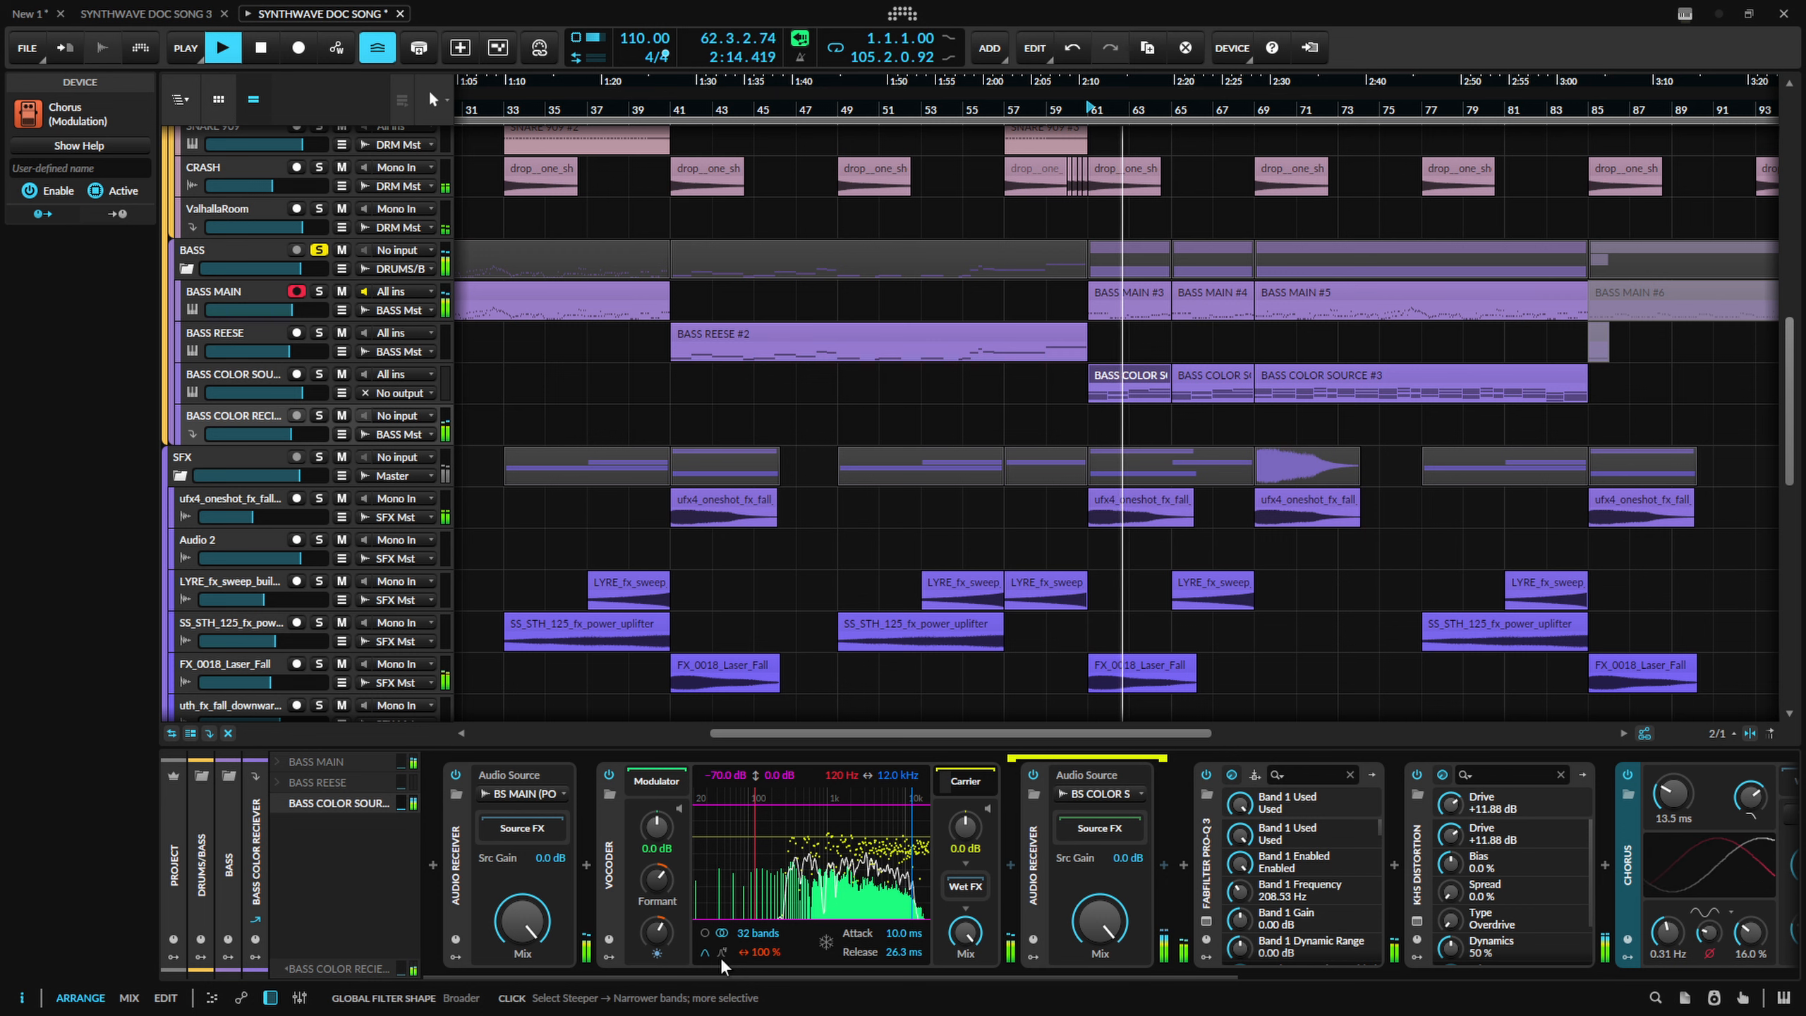
left_click(720, 956)
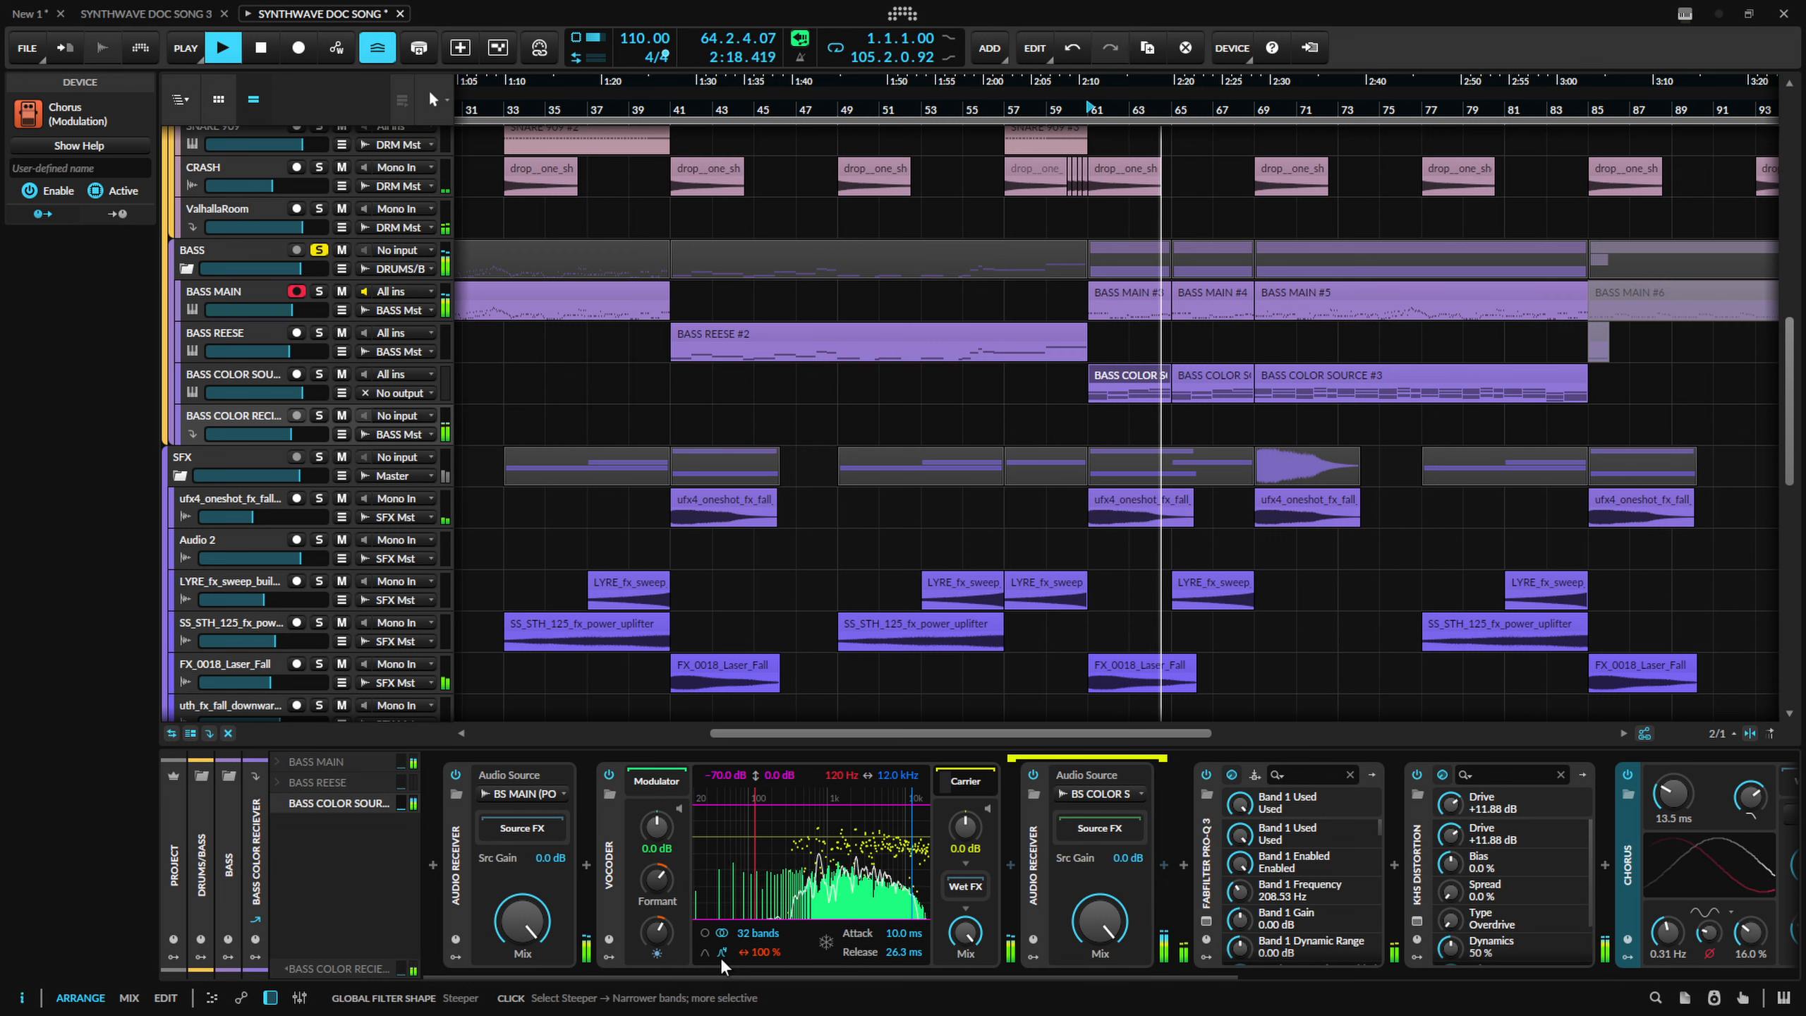
left_click(710, 943)
left_click(721, 951)
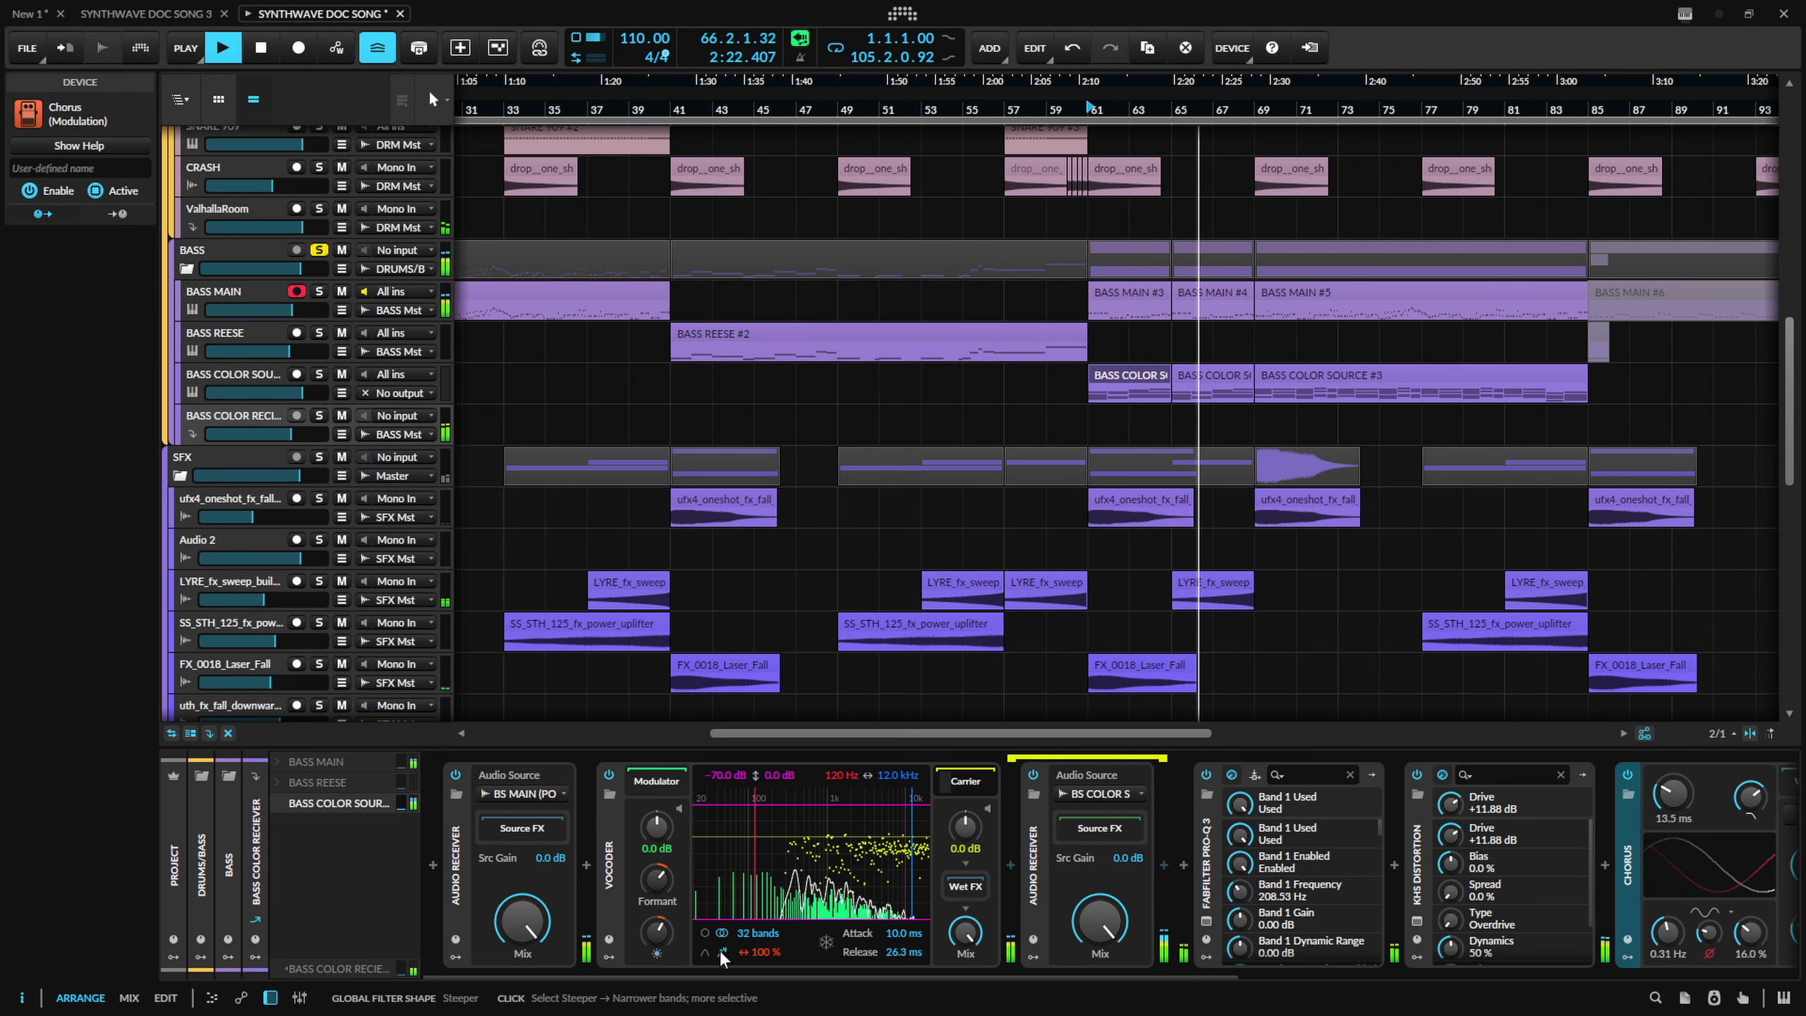
key("space")
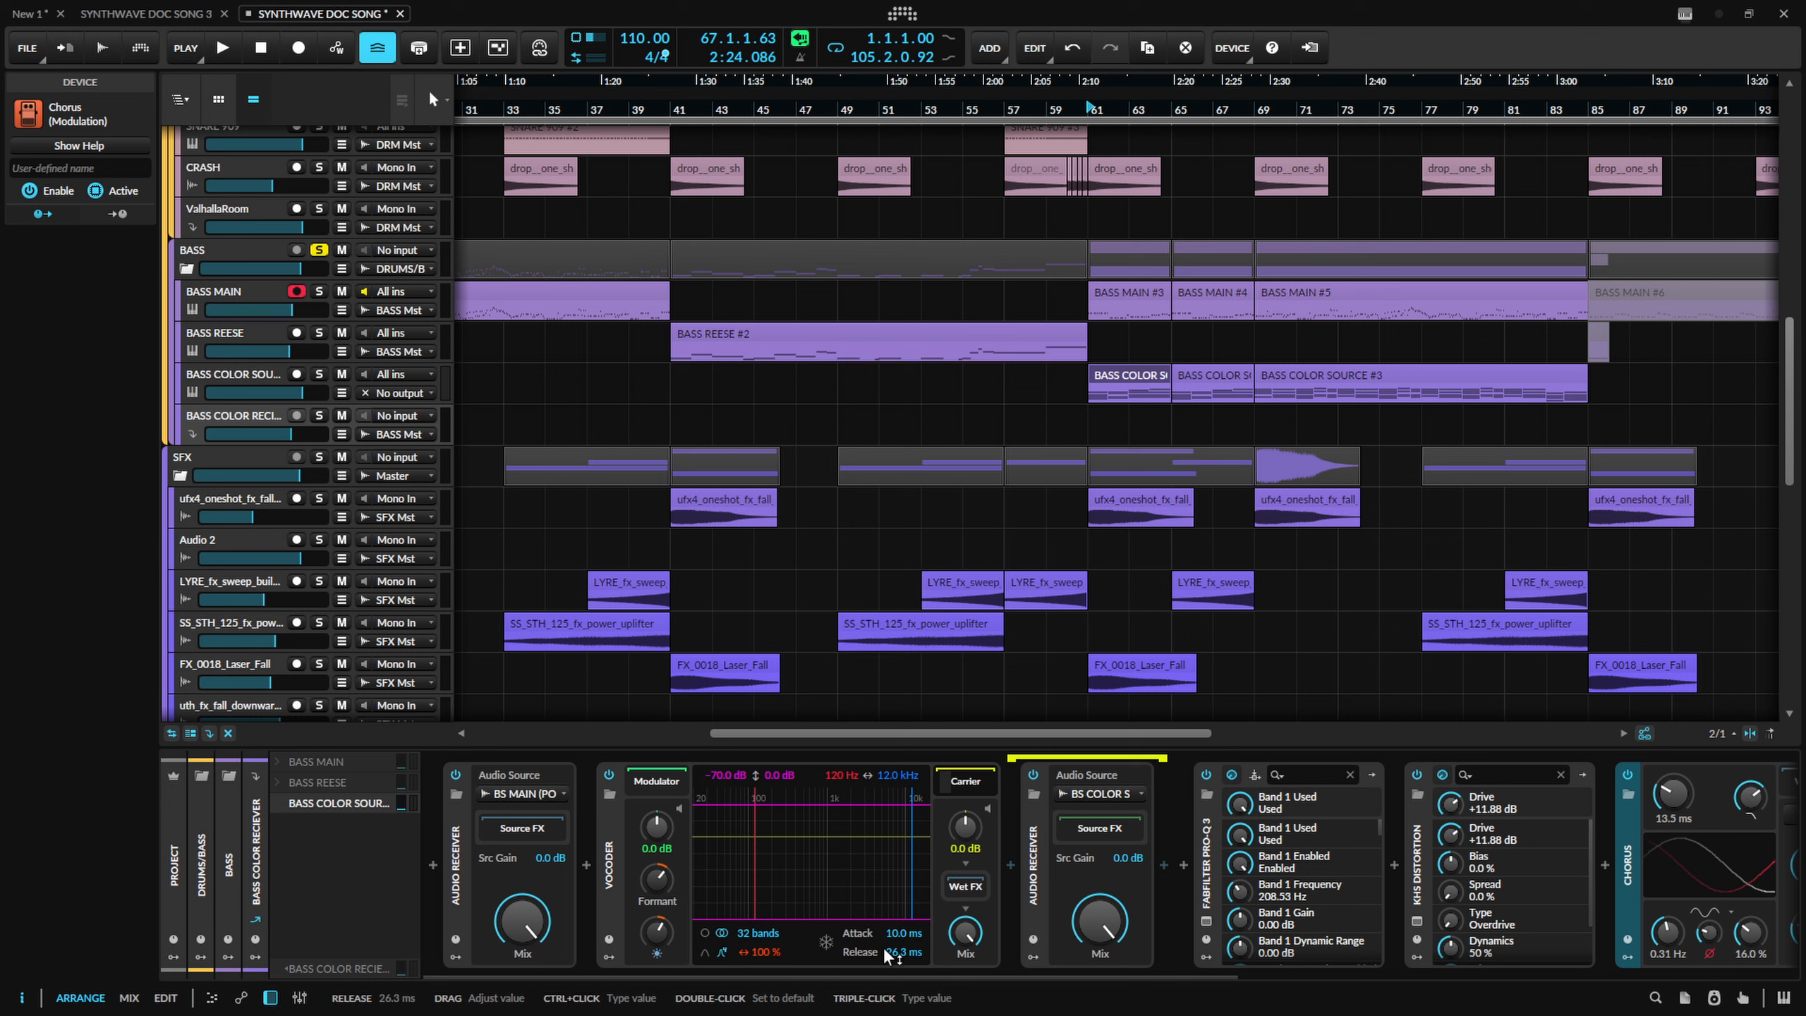
mouse_move(844, 939)
left_mouse_down()
mouse_move(778, 935)
mouse_move(844, 932)
left_mouse_up()
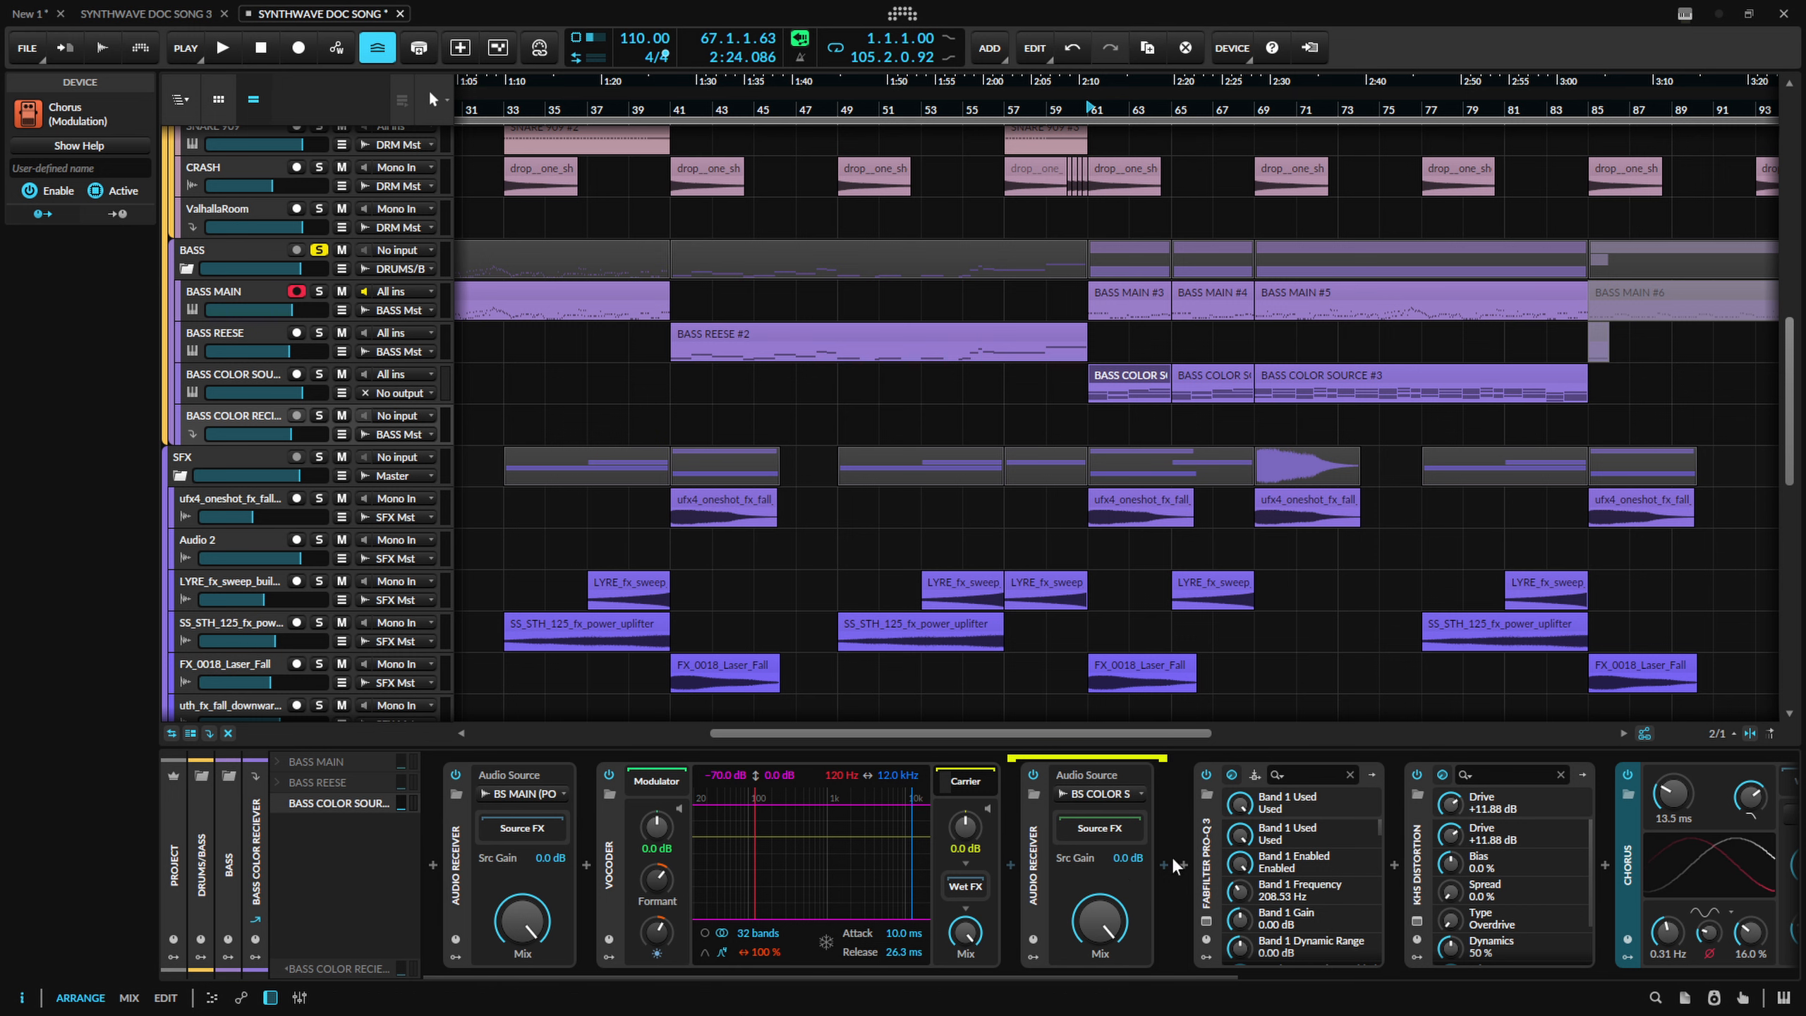
Inspect the FabFilter Pro-Q 3 curve on the receiver chain during playback, then check its low-cut band settings.
left_click(1206, 921)
key("space")
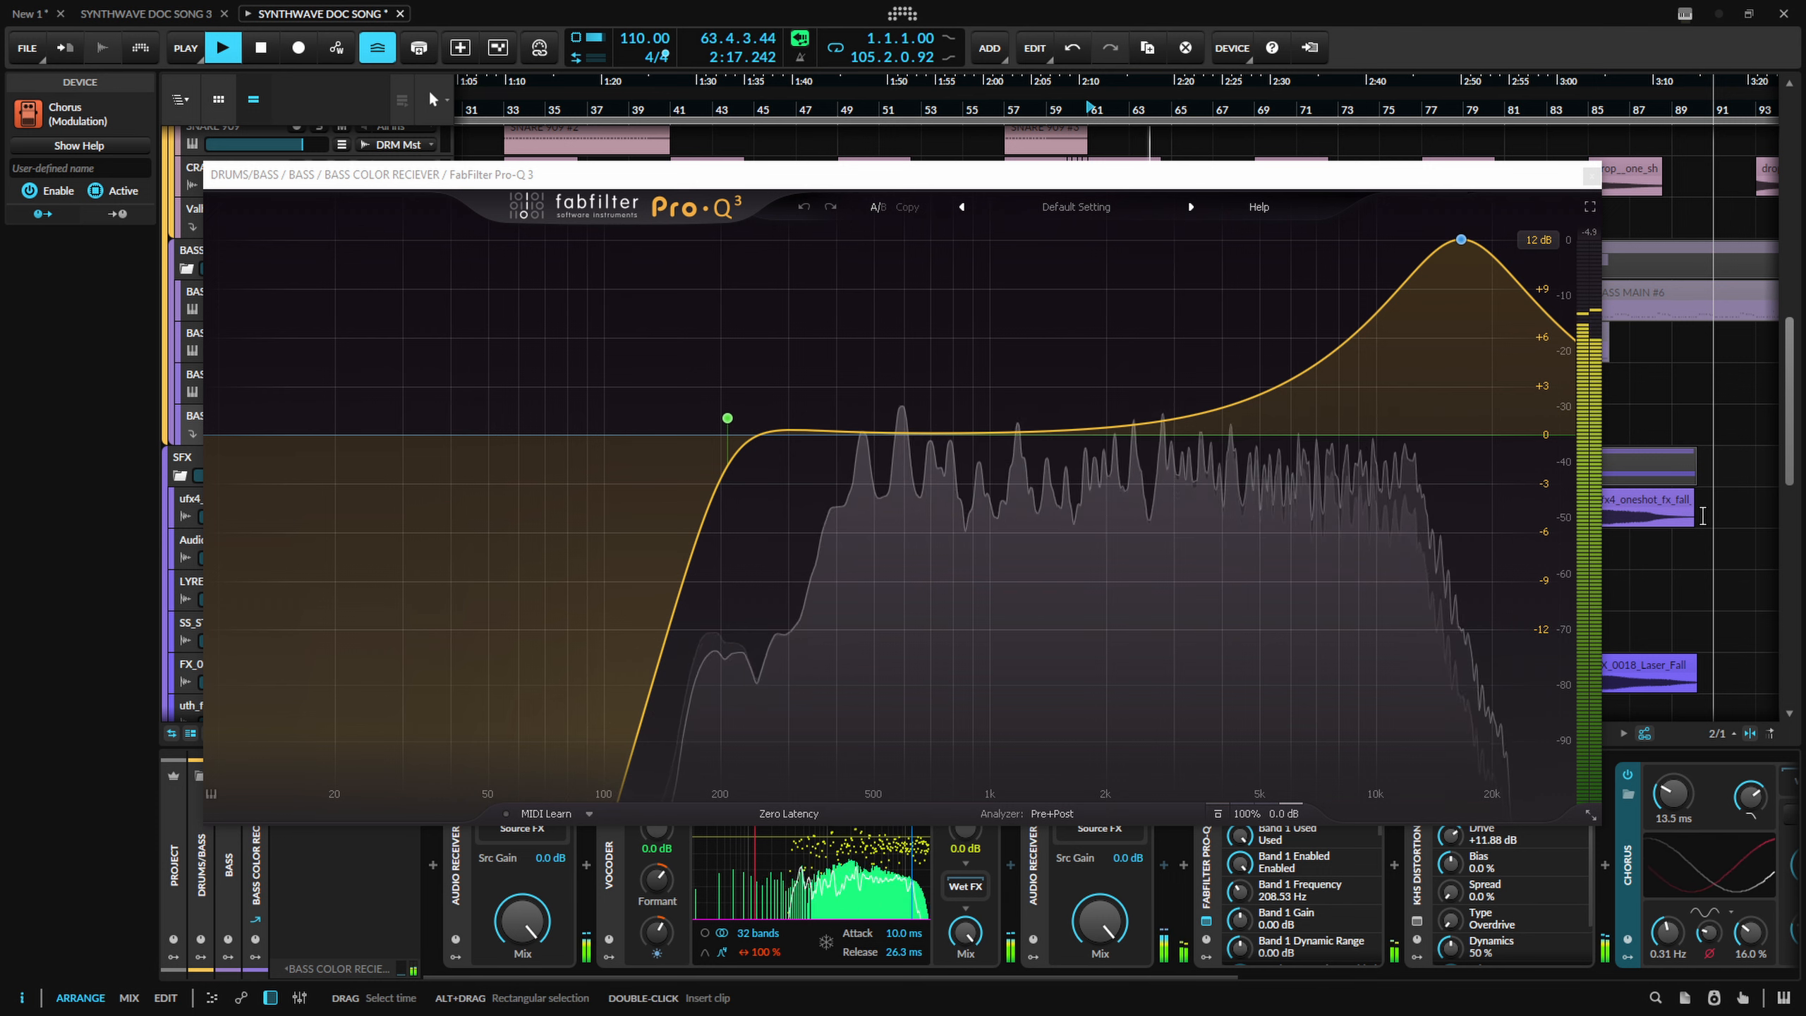
key("space")
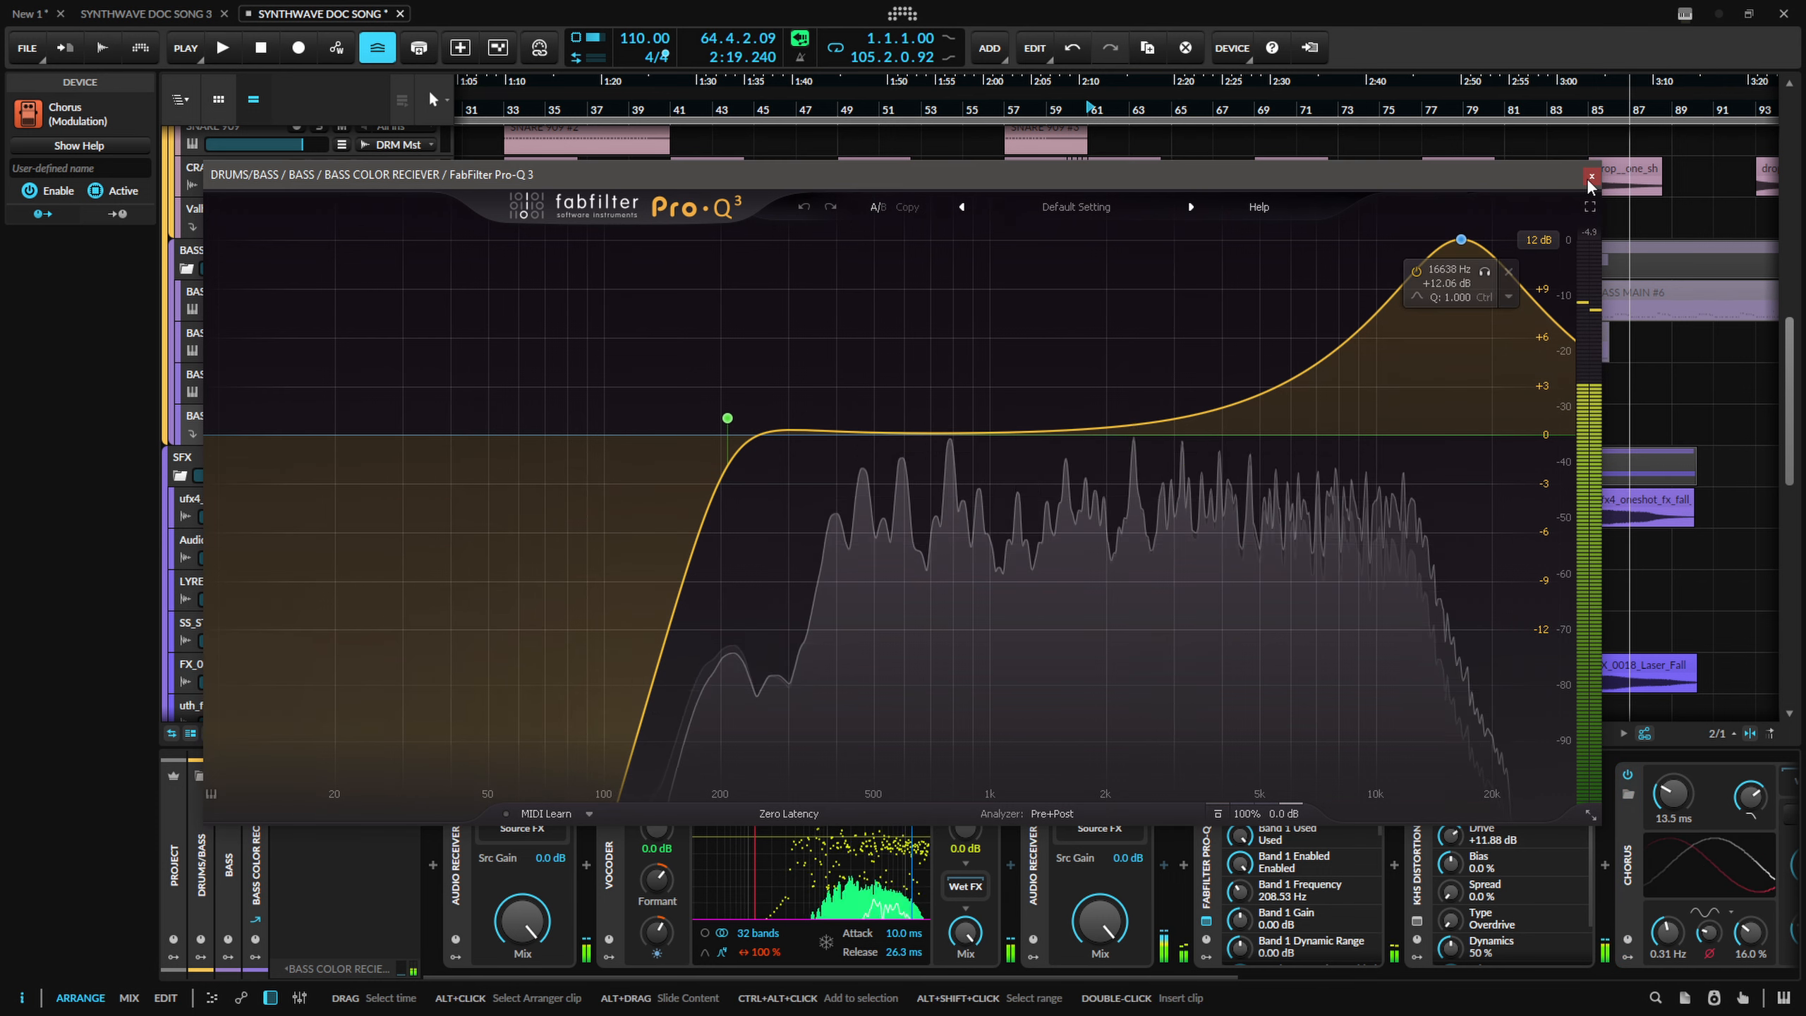
left_click(1591, 178)
left_click(1208, 882)
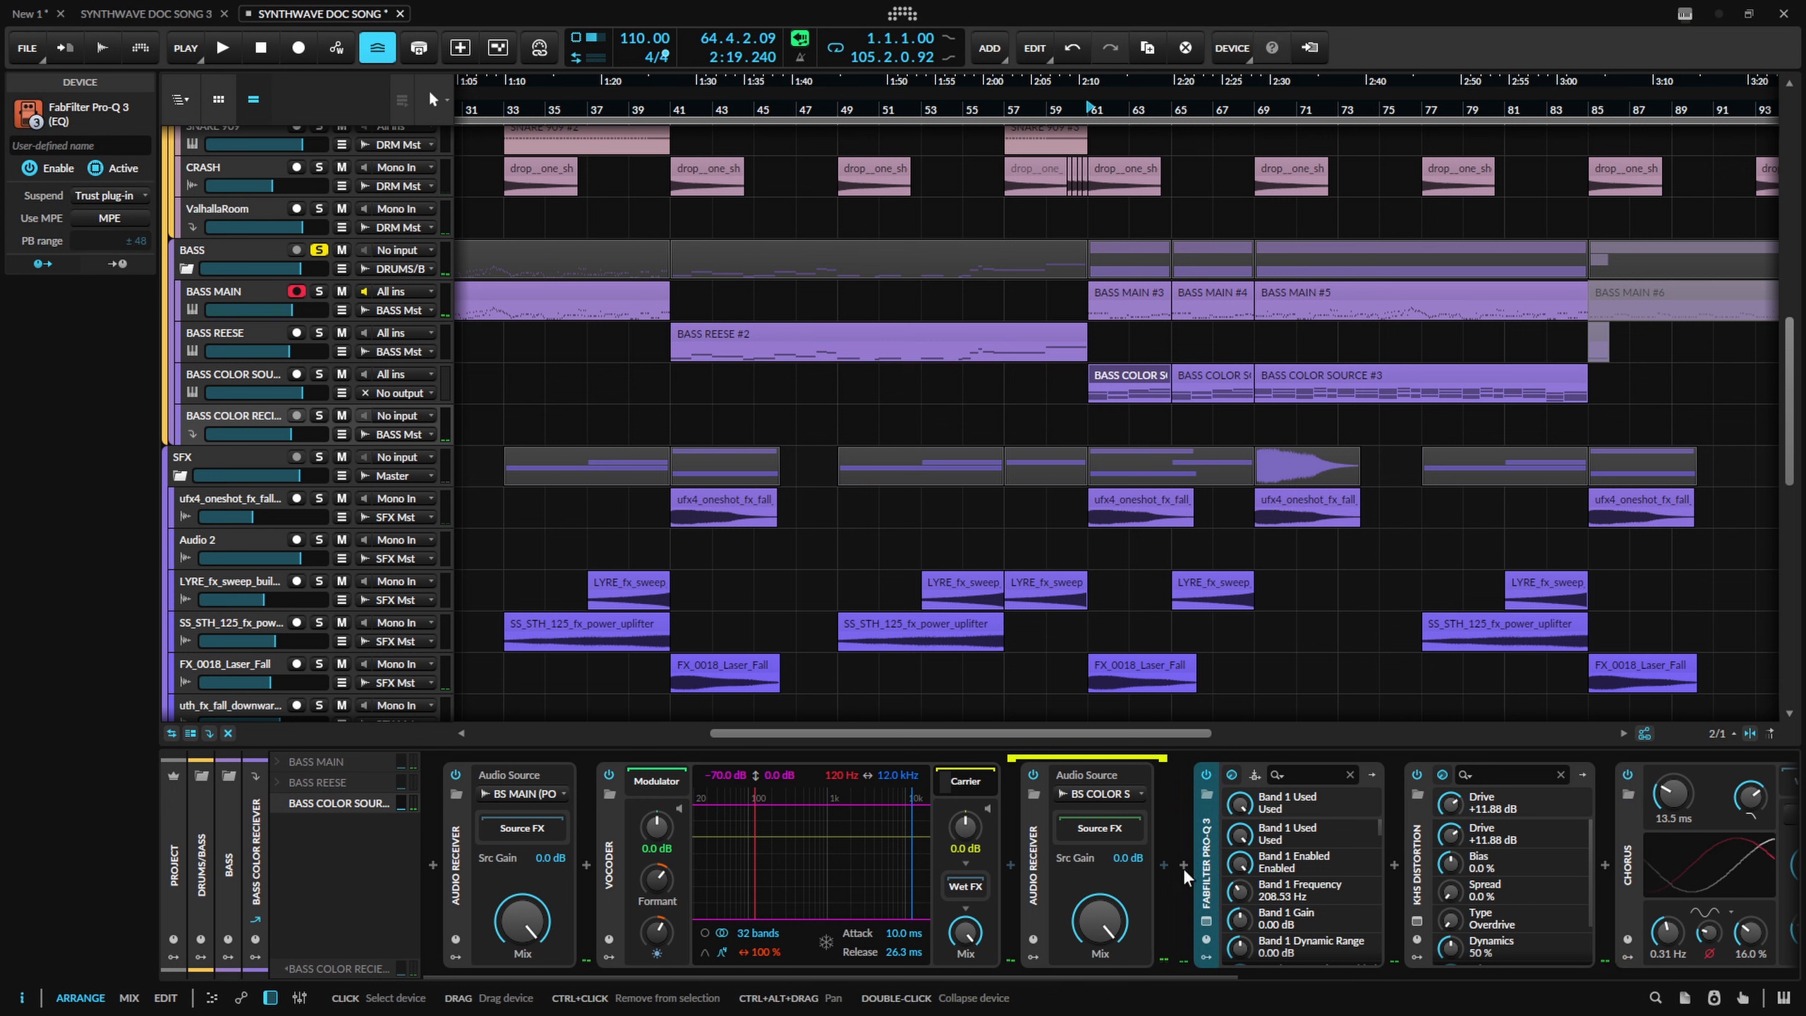
left_click(1251, 859)
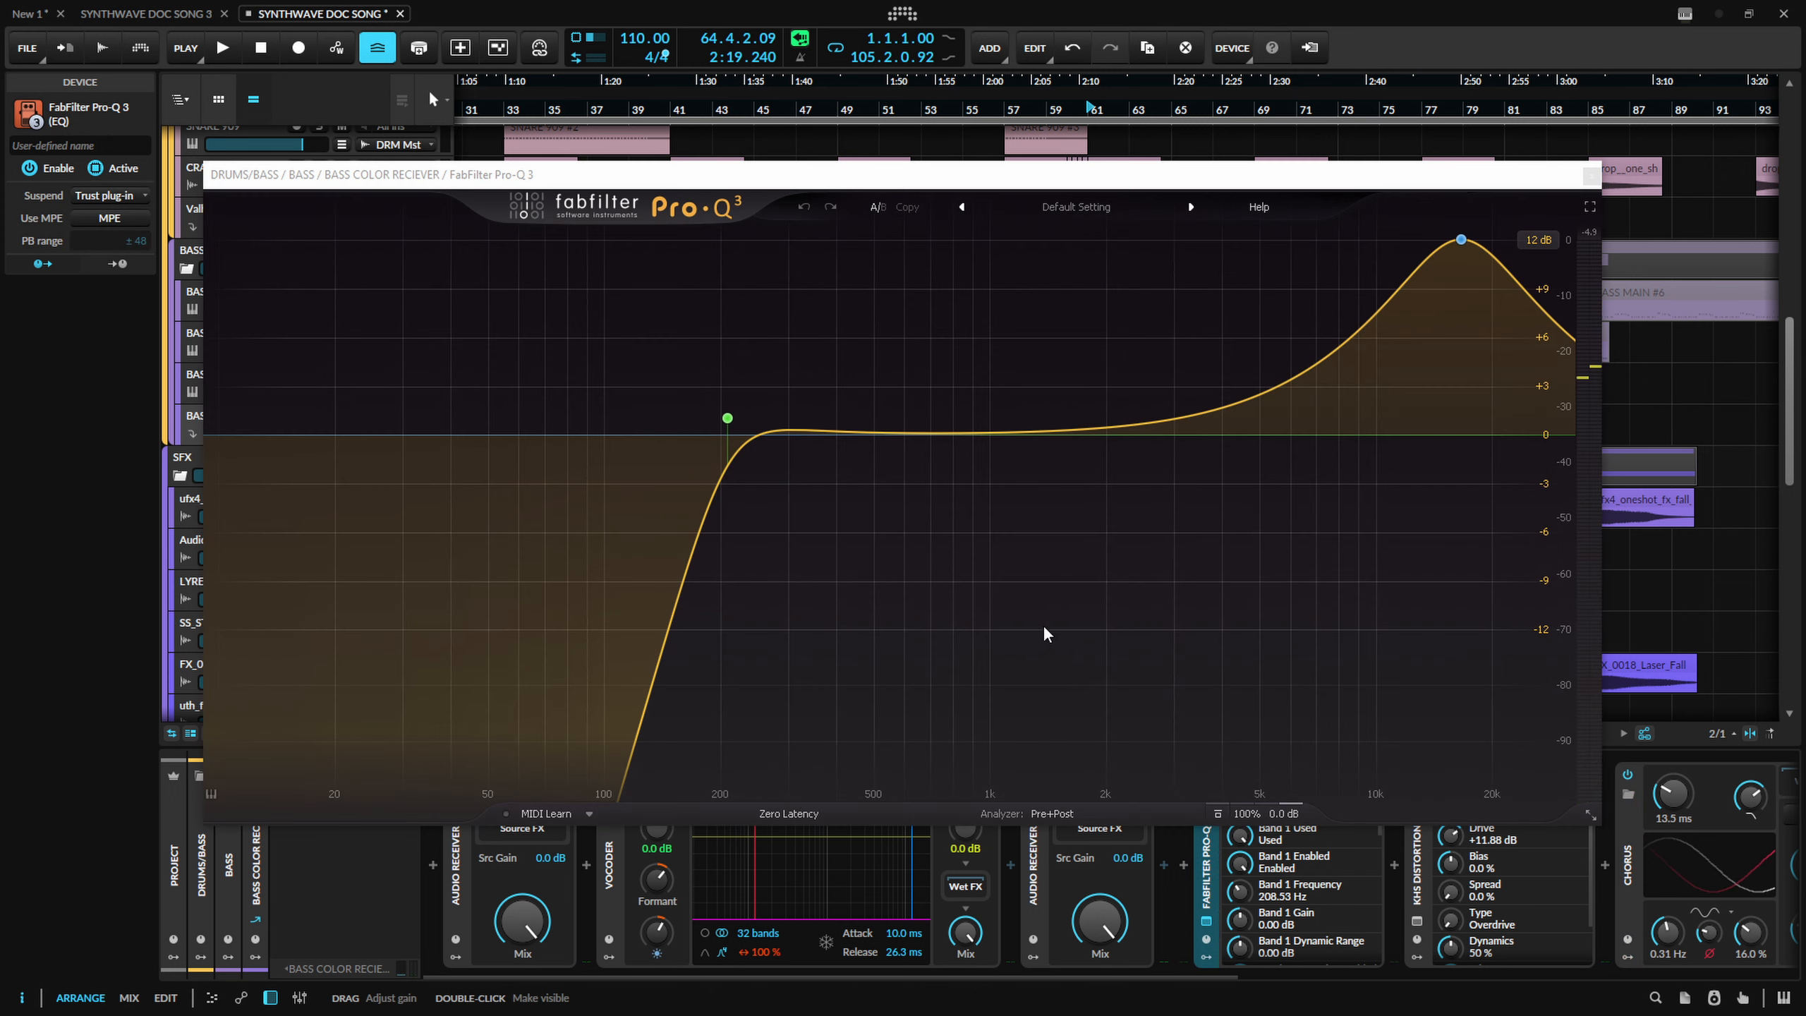
left_click(727, 420)
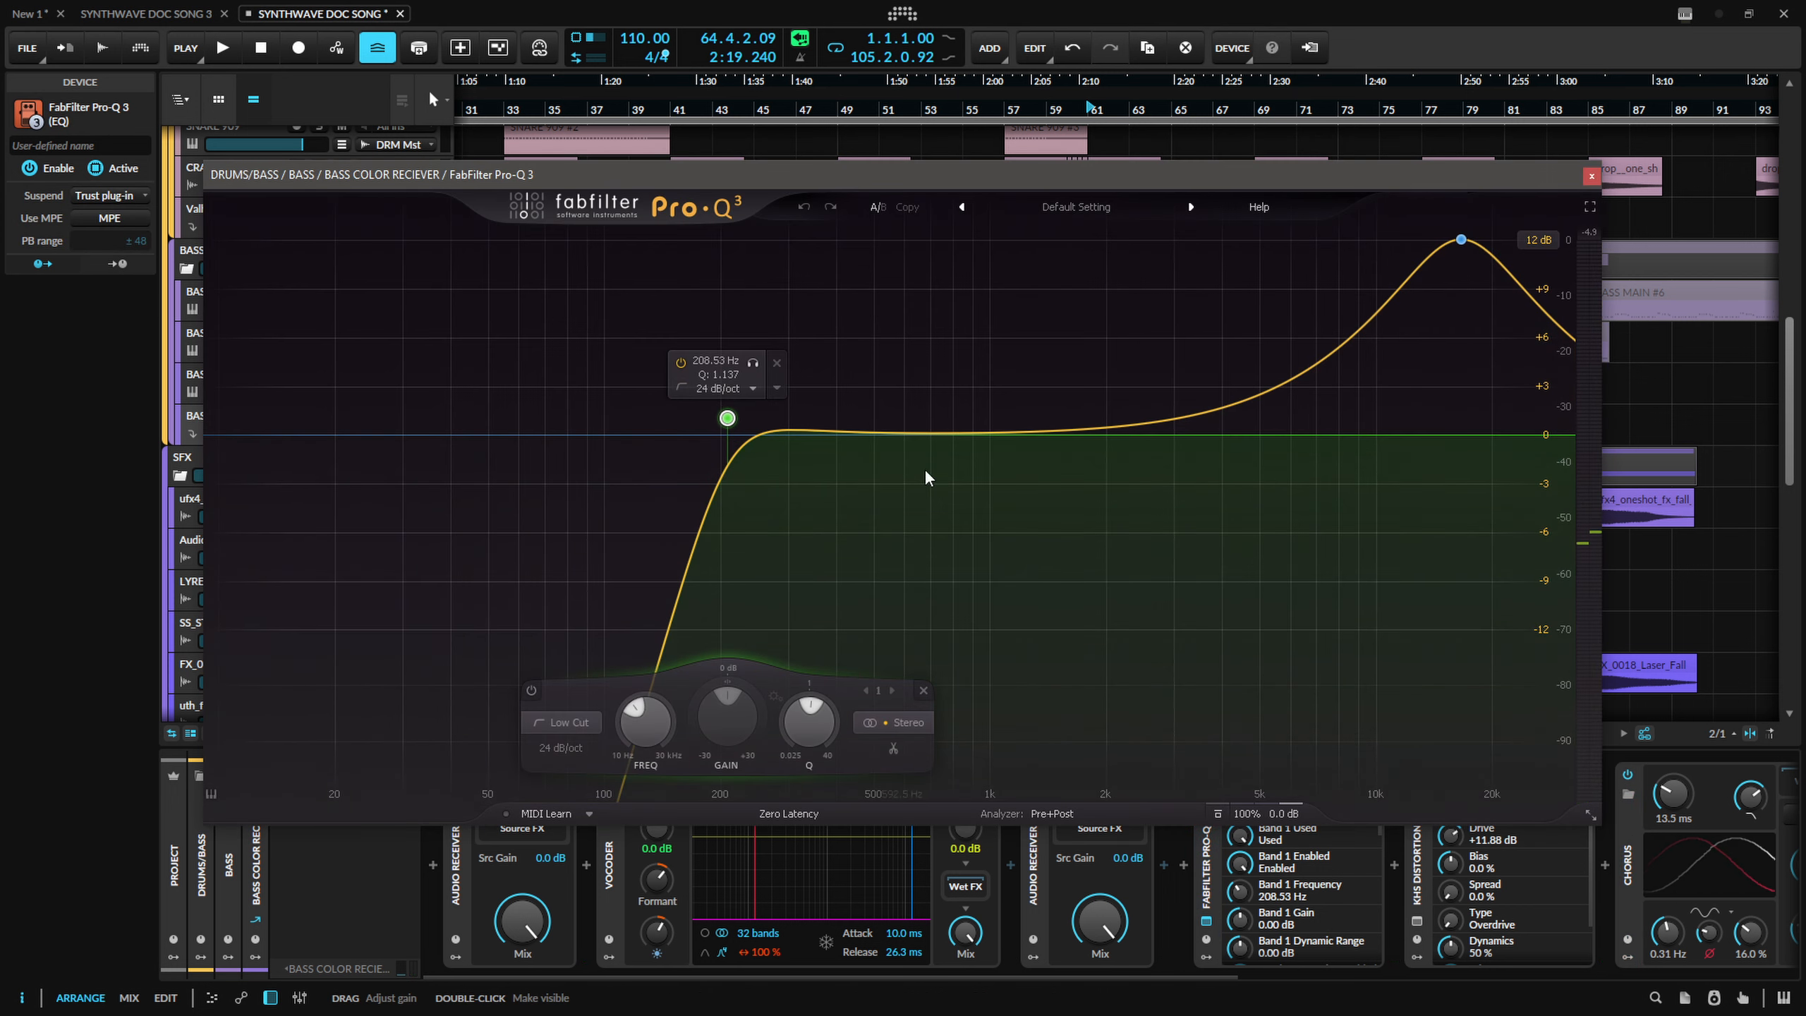
left_click(1589, 177)
Open the kHs Distortion window and compare the bass with the distortion off and on during playback.
scroll(1366, 832, "right", 5)
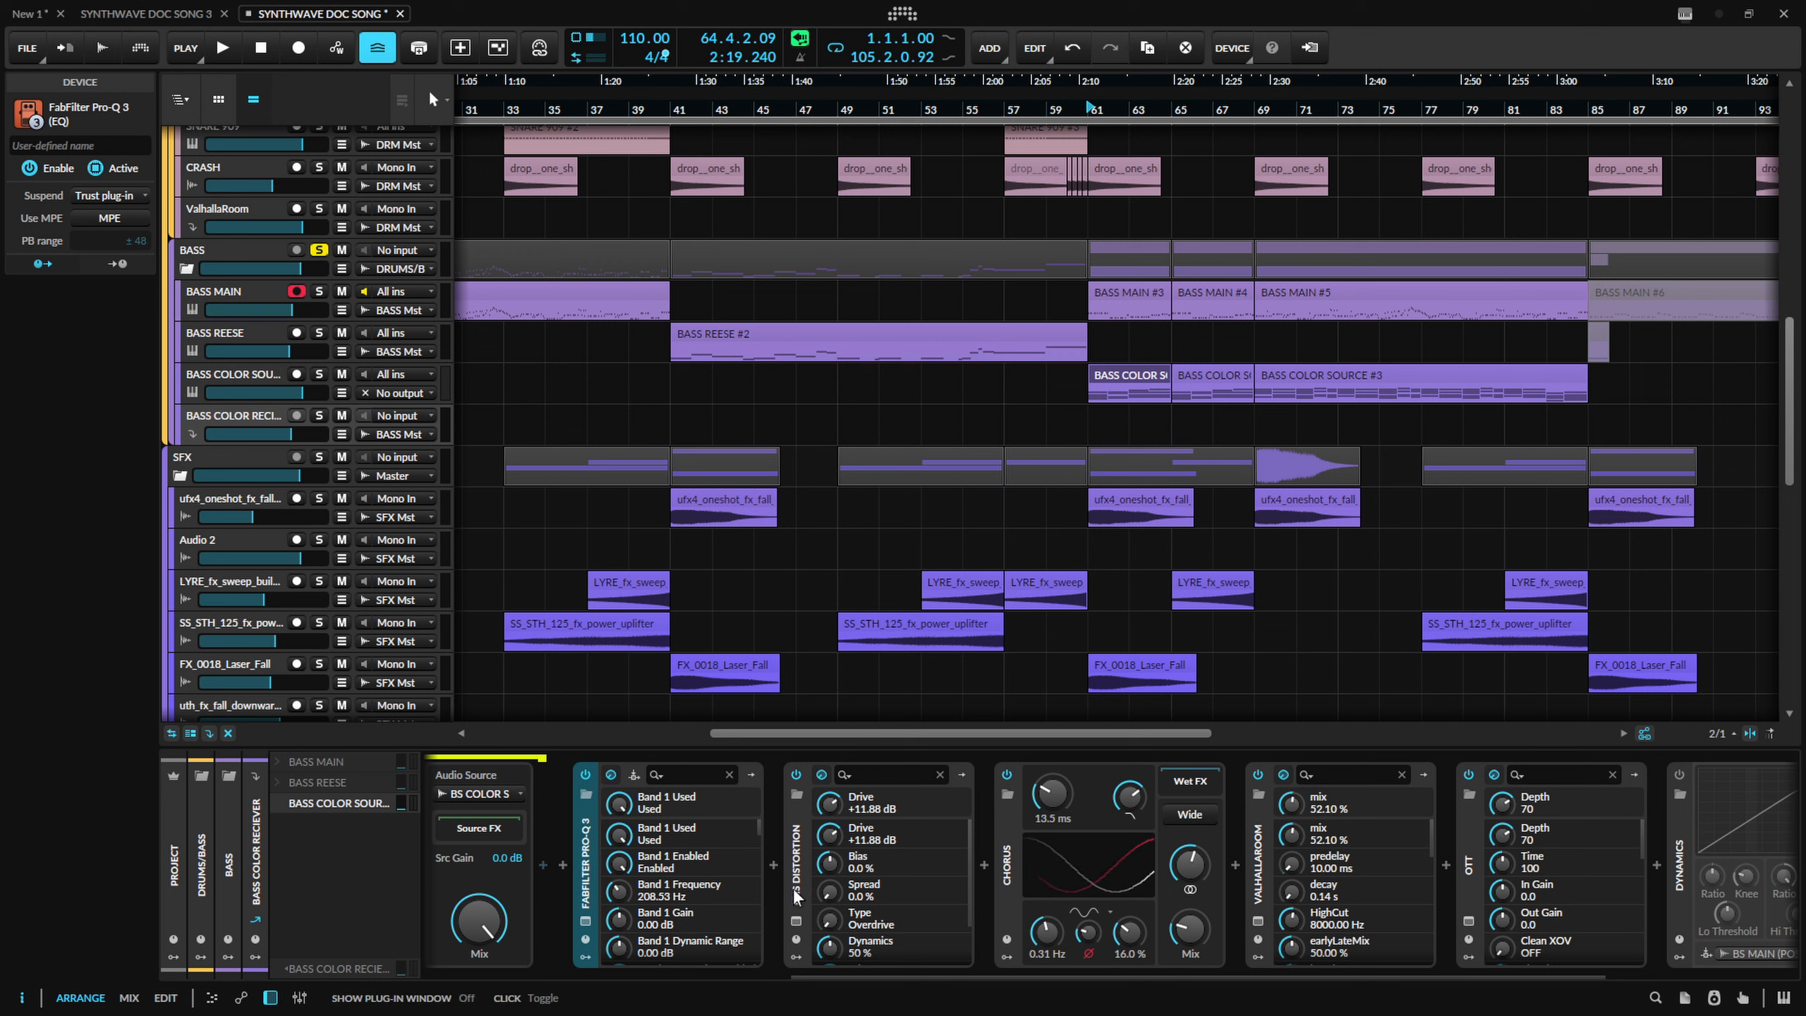
left_click(790, 919)
left_click(795, 922)
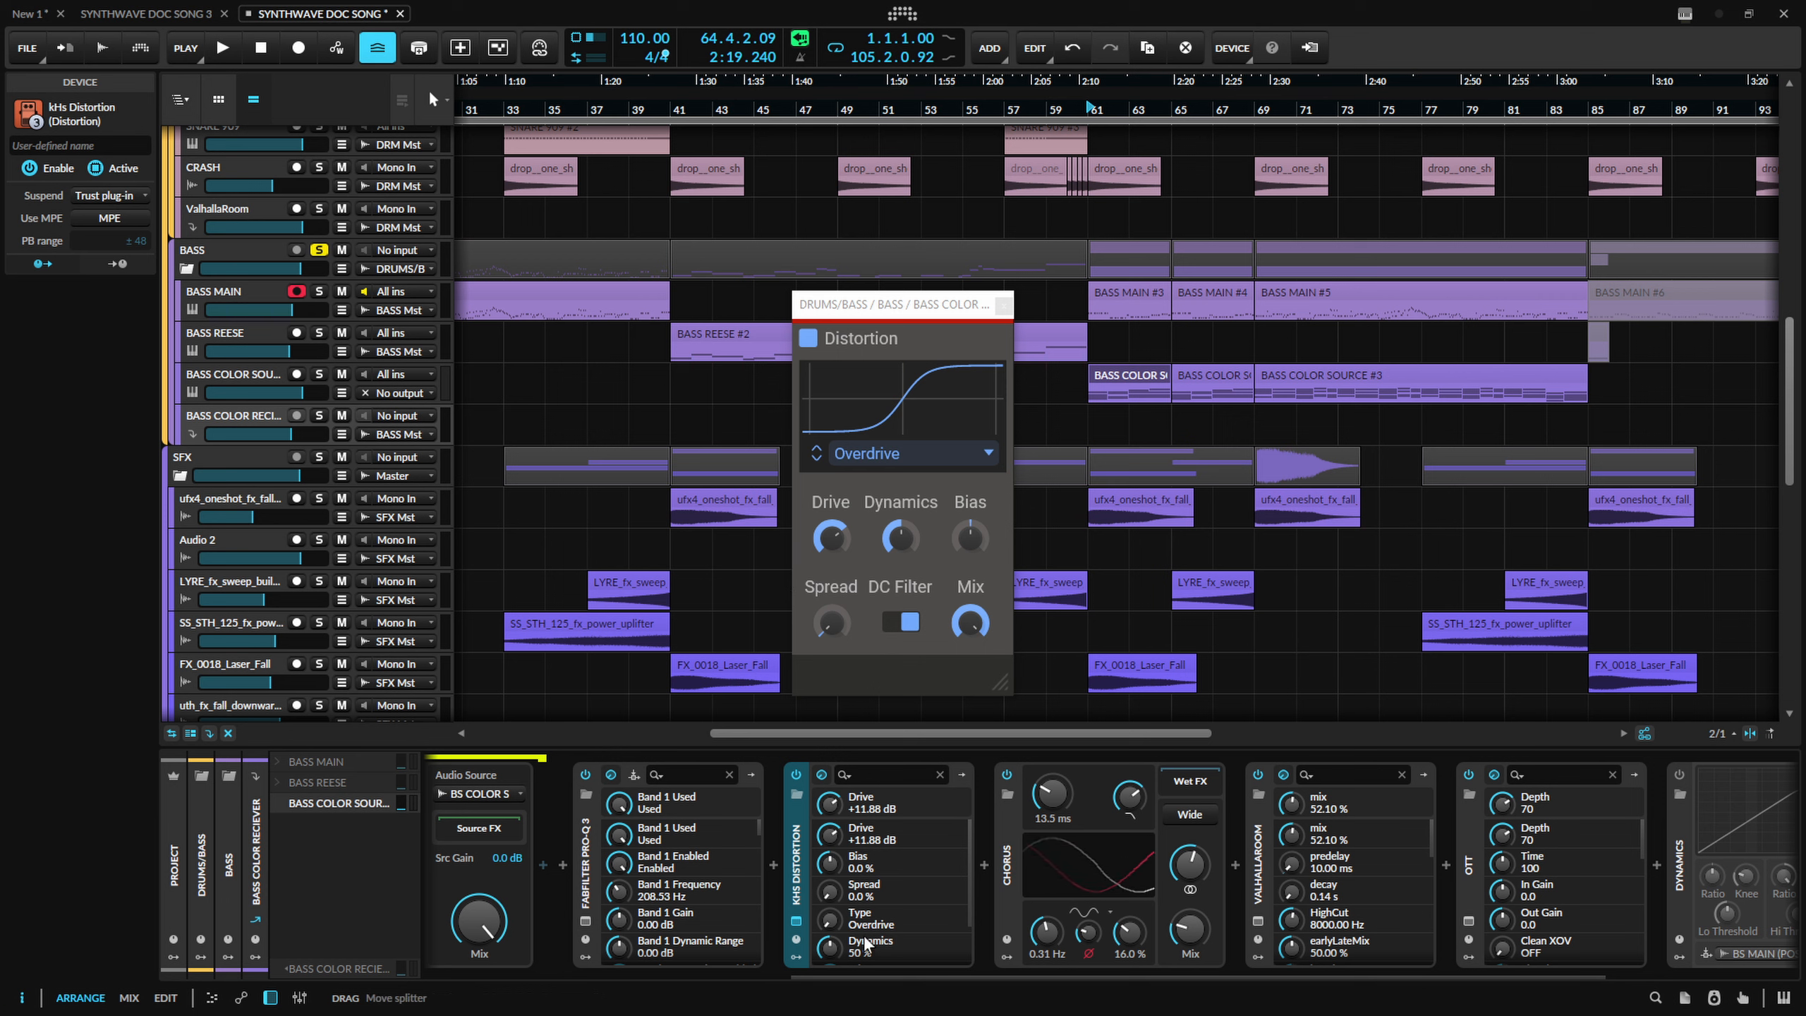
key("space")
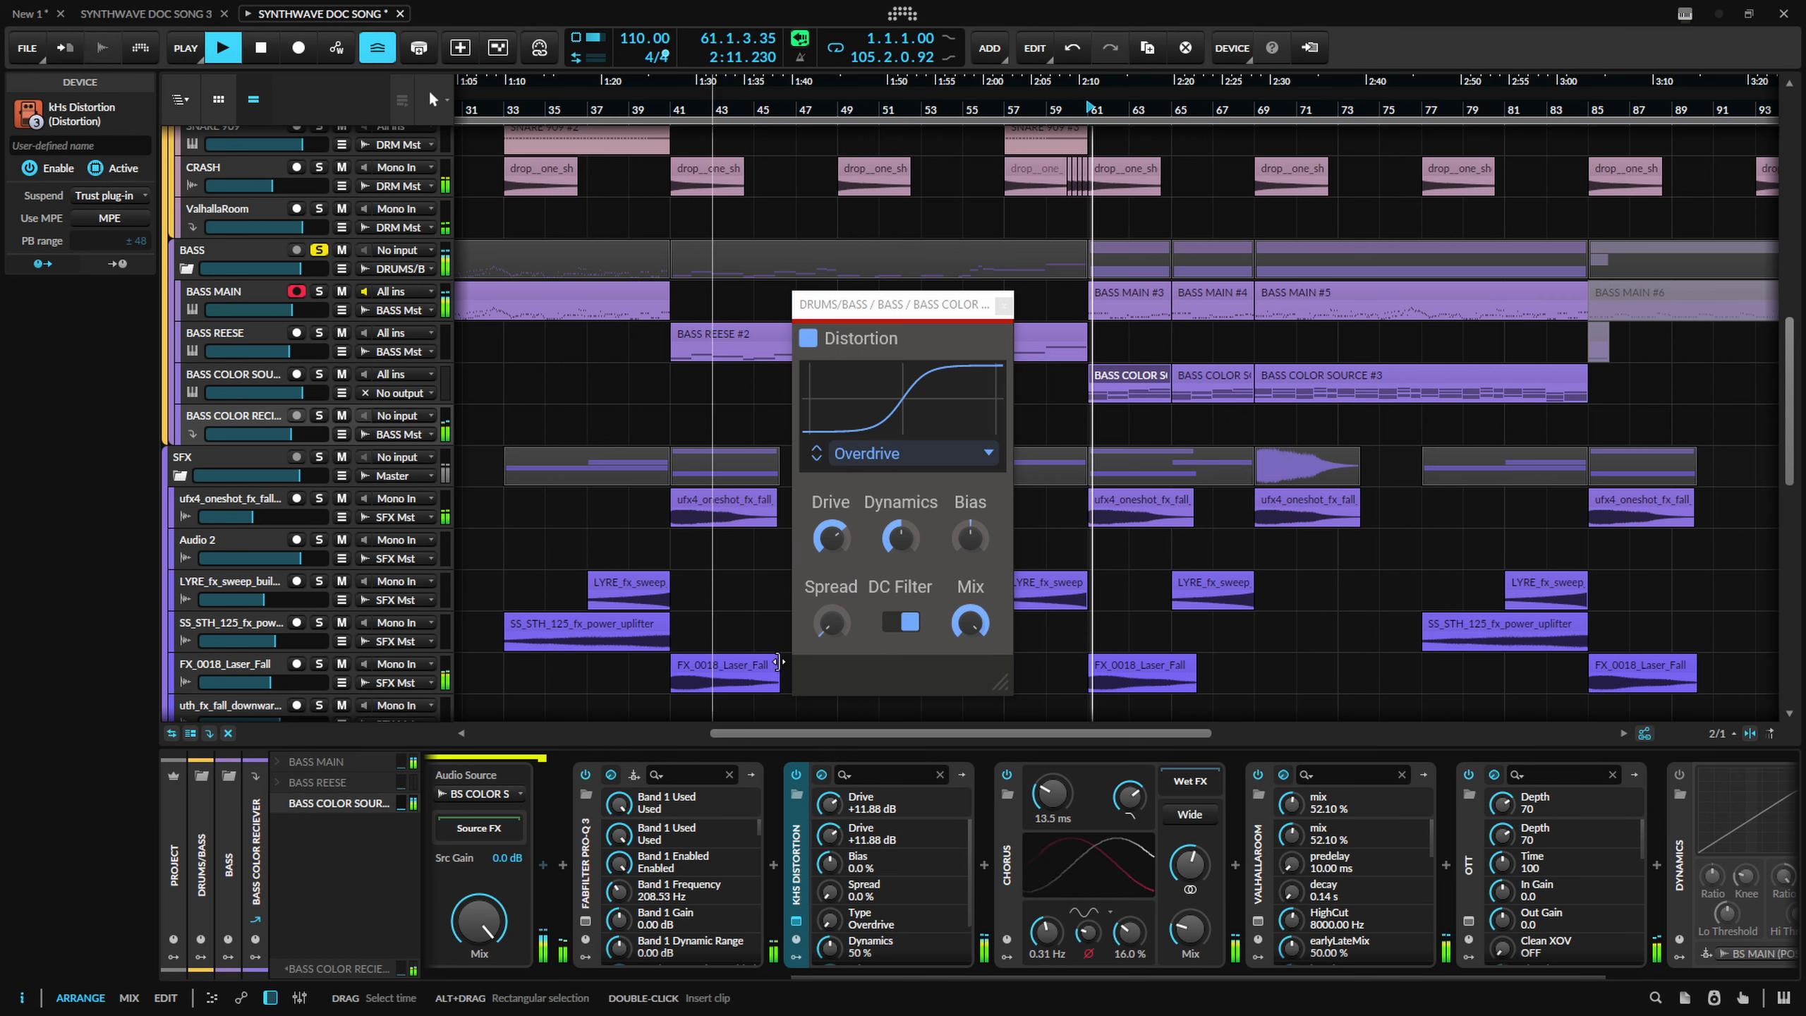
left_click(793, 778)
left_click(792, 777)
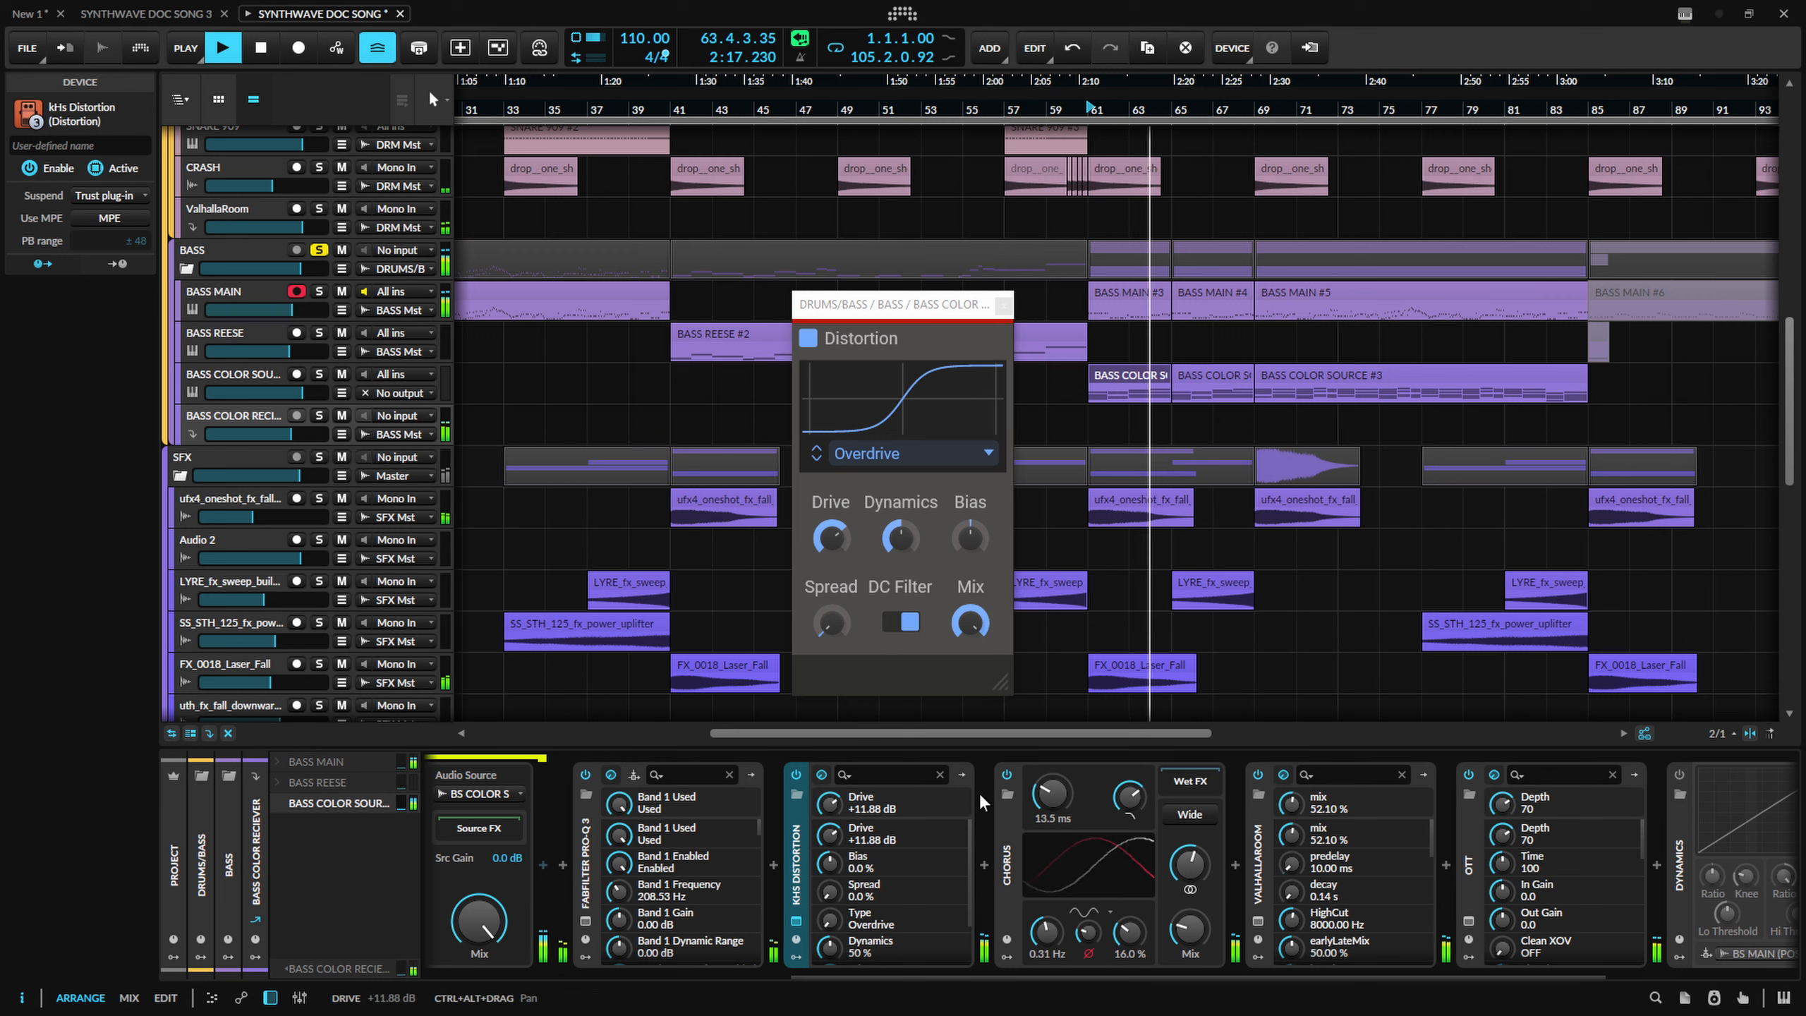
Bypass the Chorus, ValhallaRoom, OTT and kHs Distortion devices, leaving the Pro-Q 3 active, and stop playback.
left_click(1006, 774)
left_click(1258, 774)
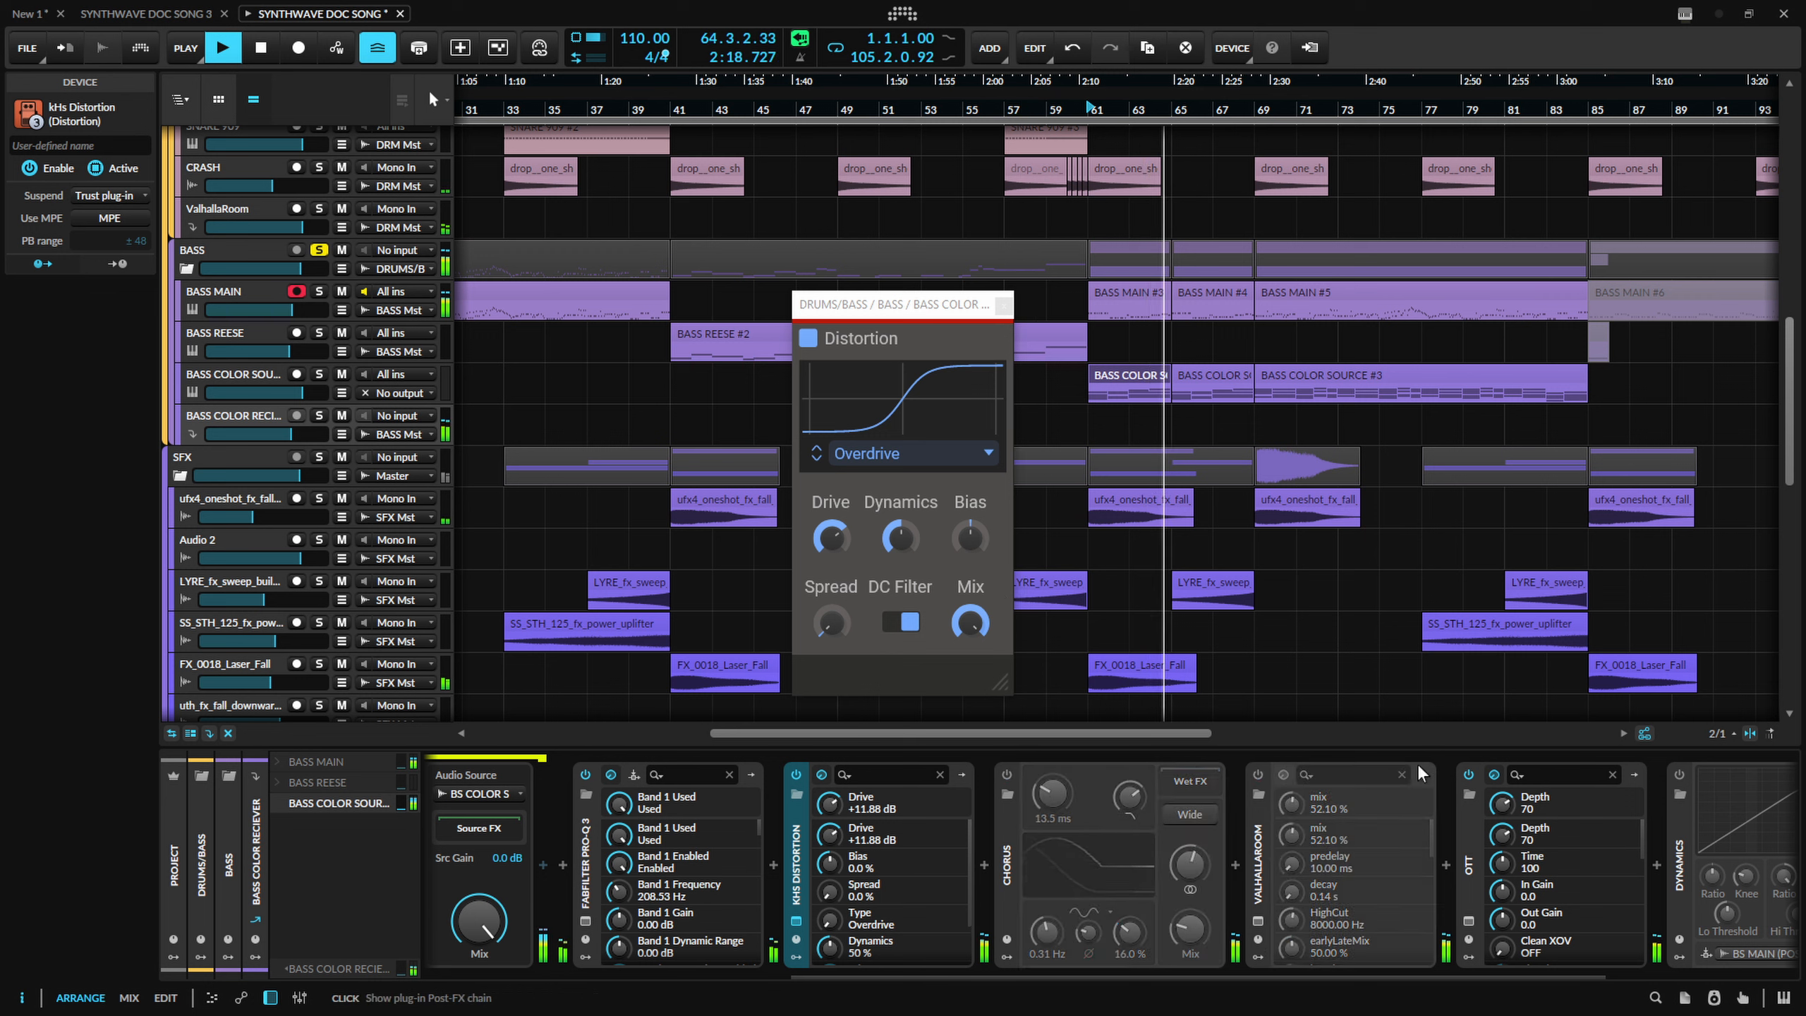
left_click(1468, 774)
left_click(792, 773)
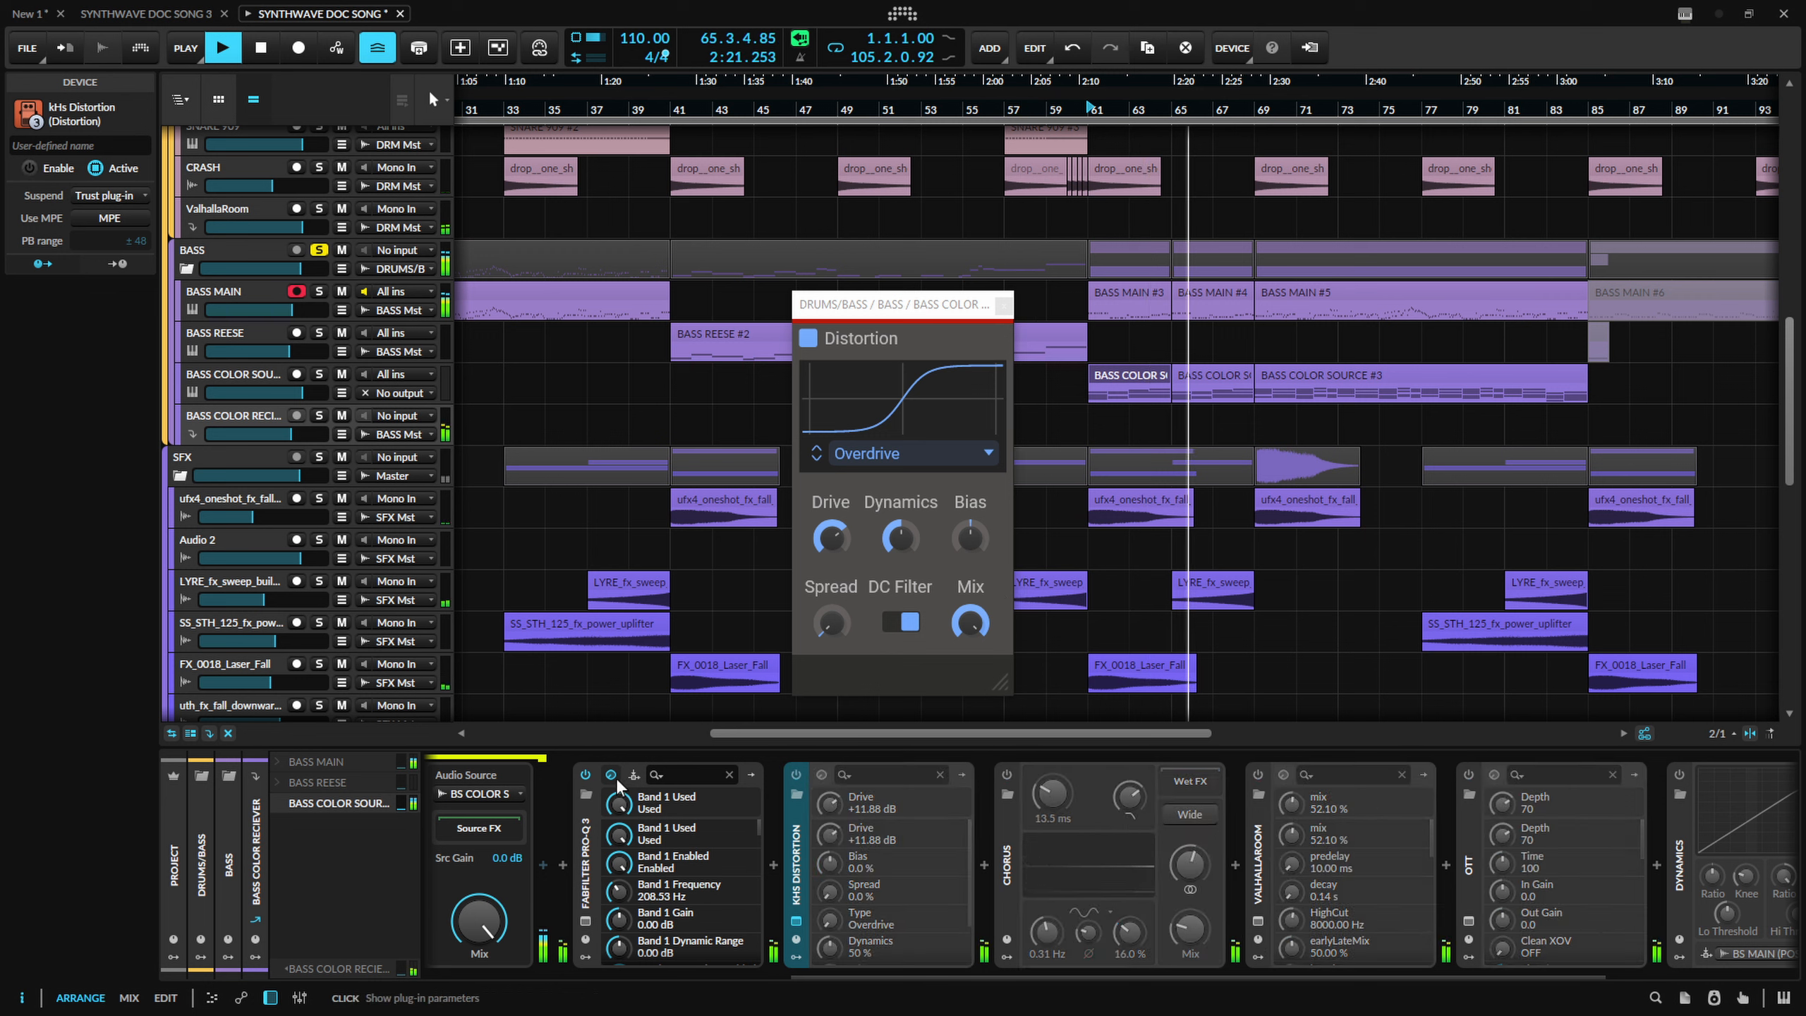
key("space")
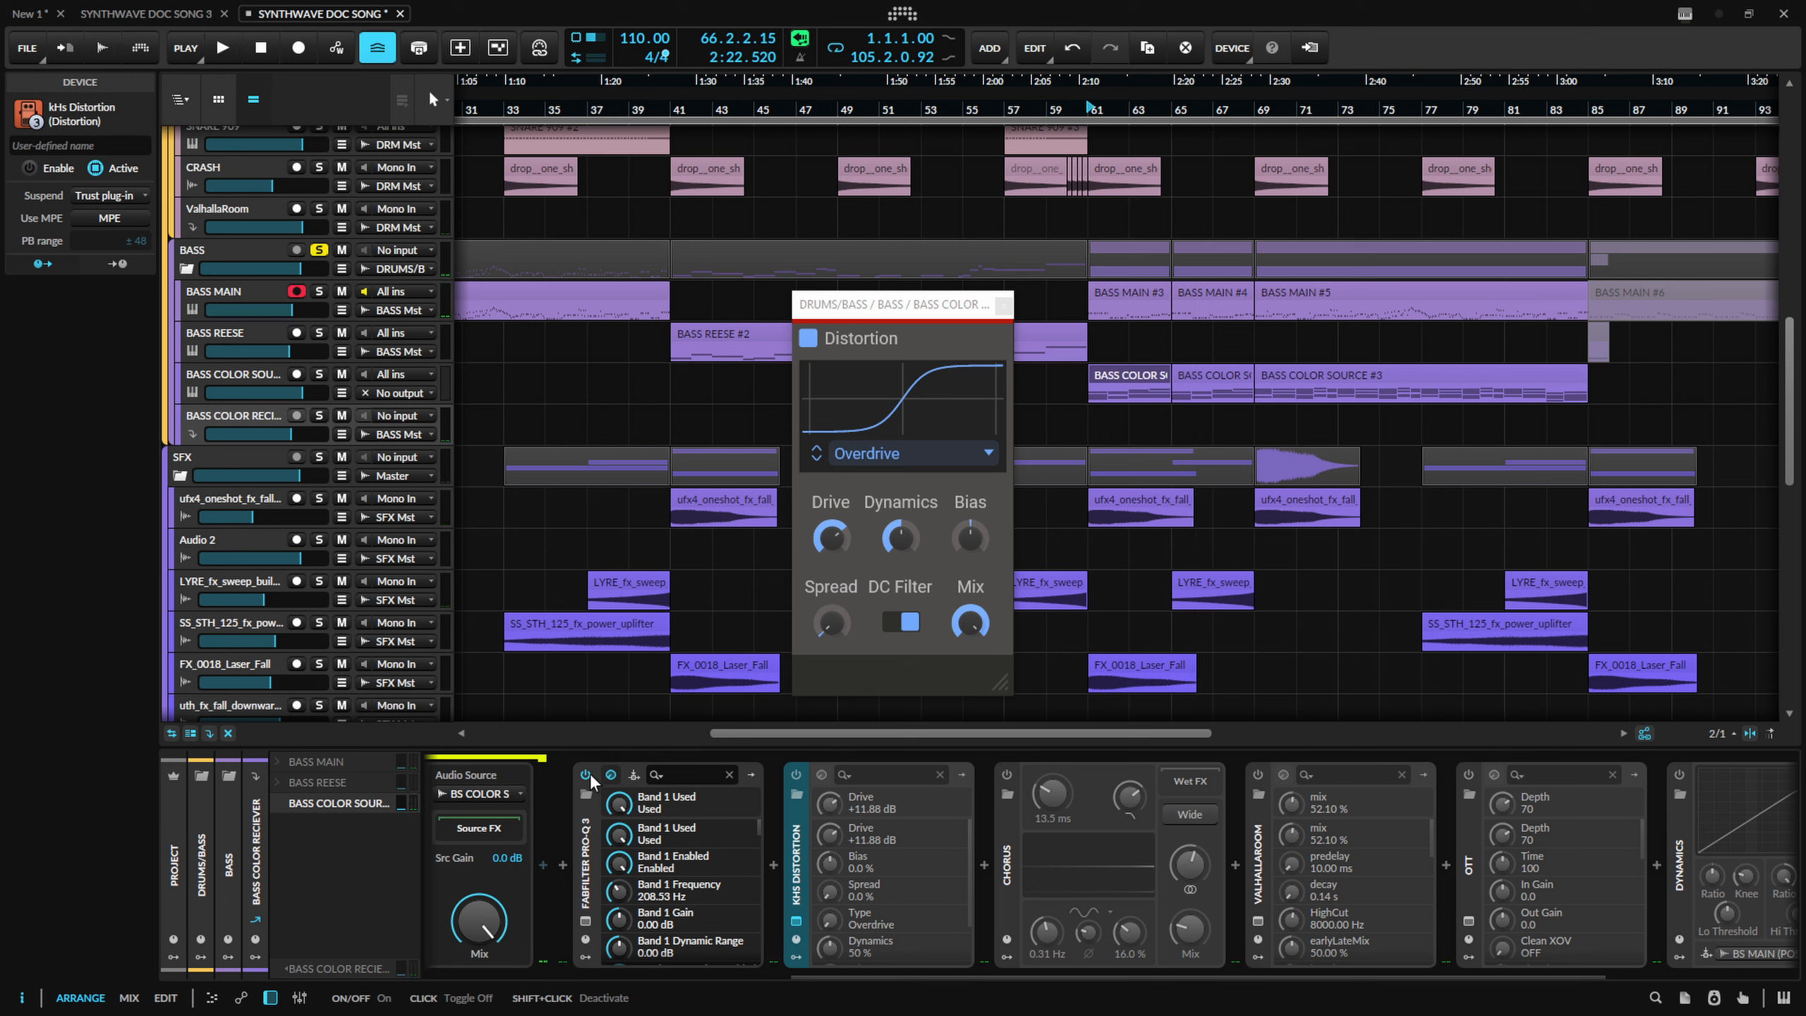
Compare the bass with the Pro-Q 3 off and on during playback, then re-enable kHs Distortion and close its window.
key("space")
left_click(586, 774)
left_click(586, 773)
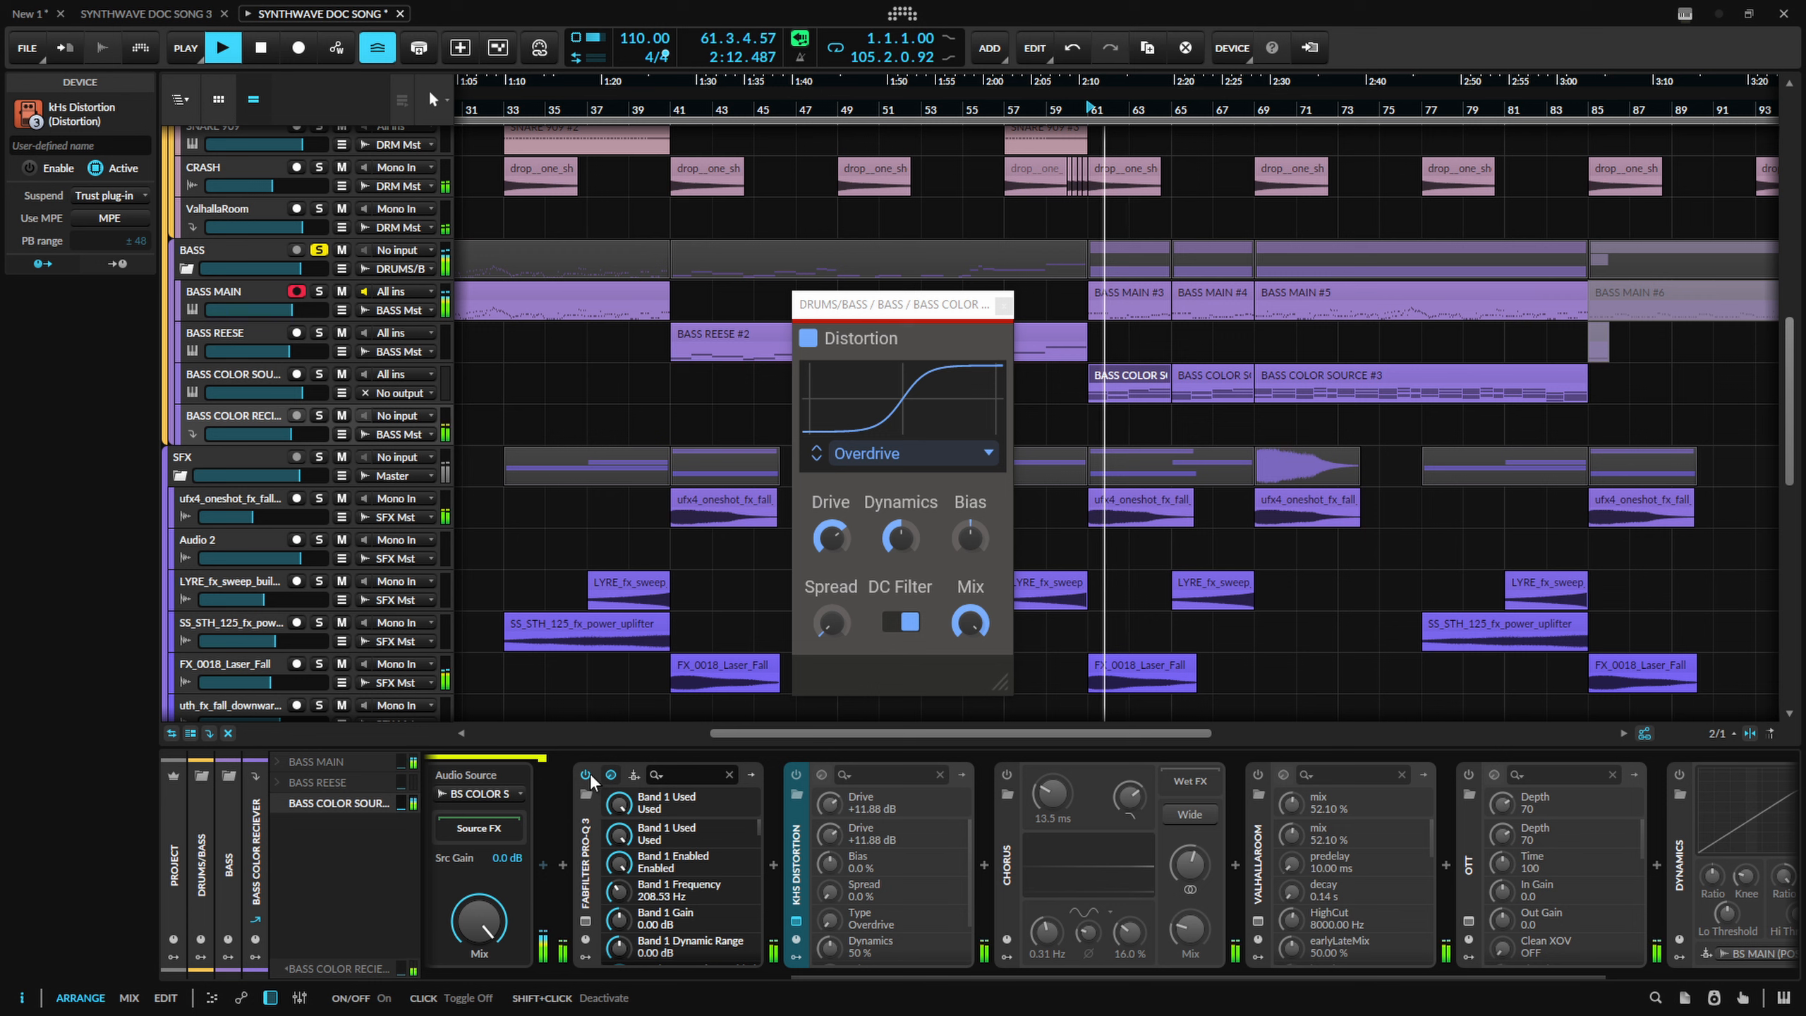
left_click(799, 775)
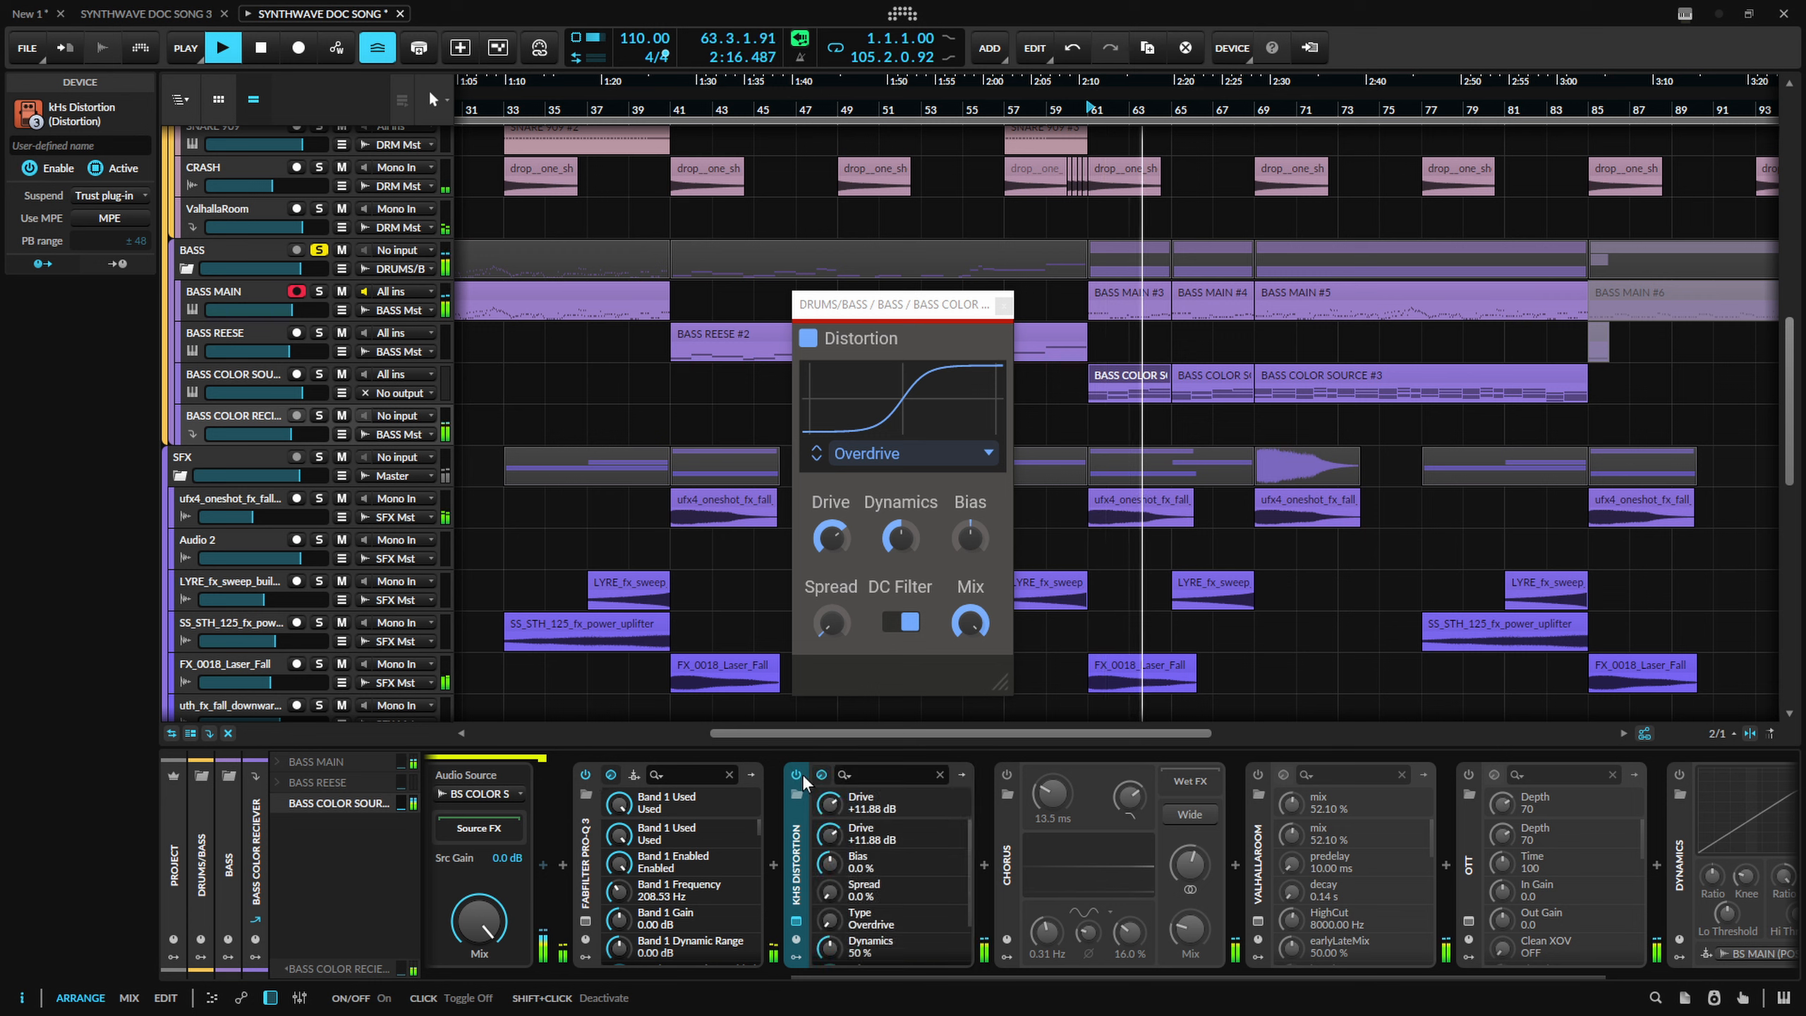
left_click(1002, 306)
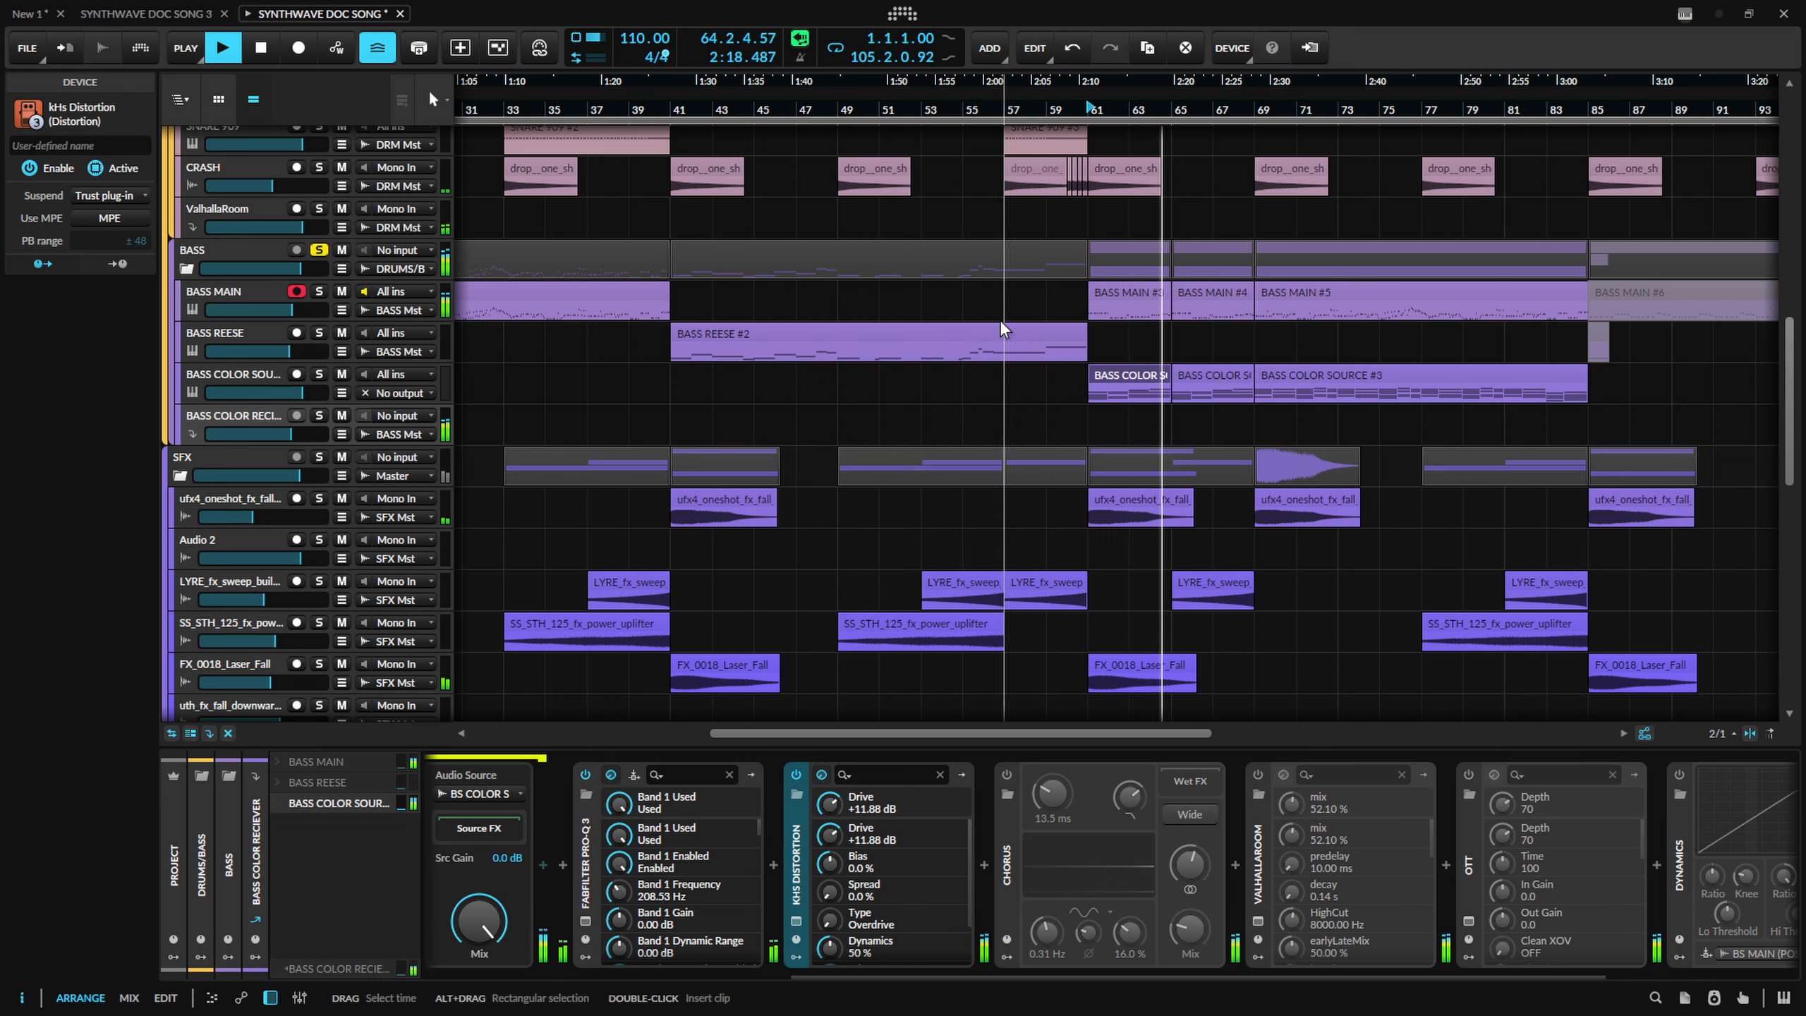
key("space")
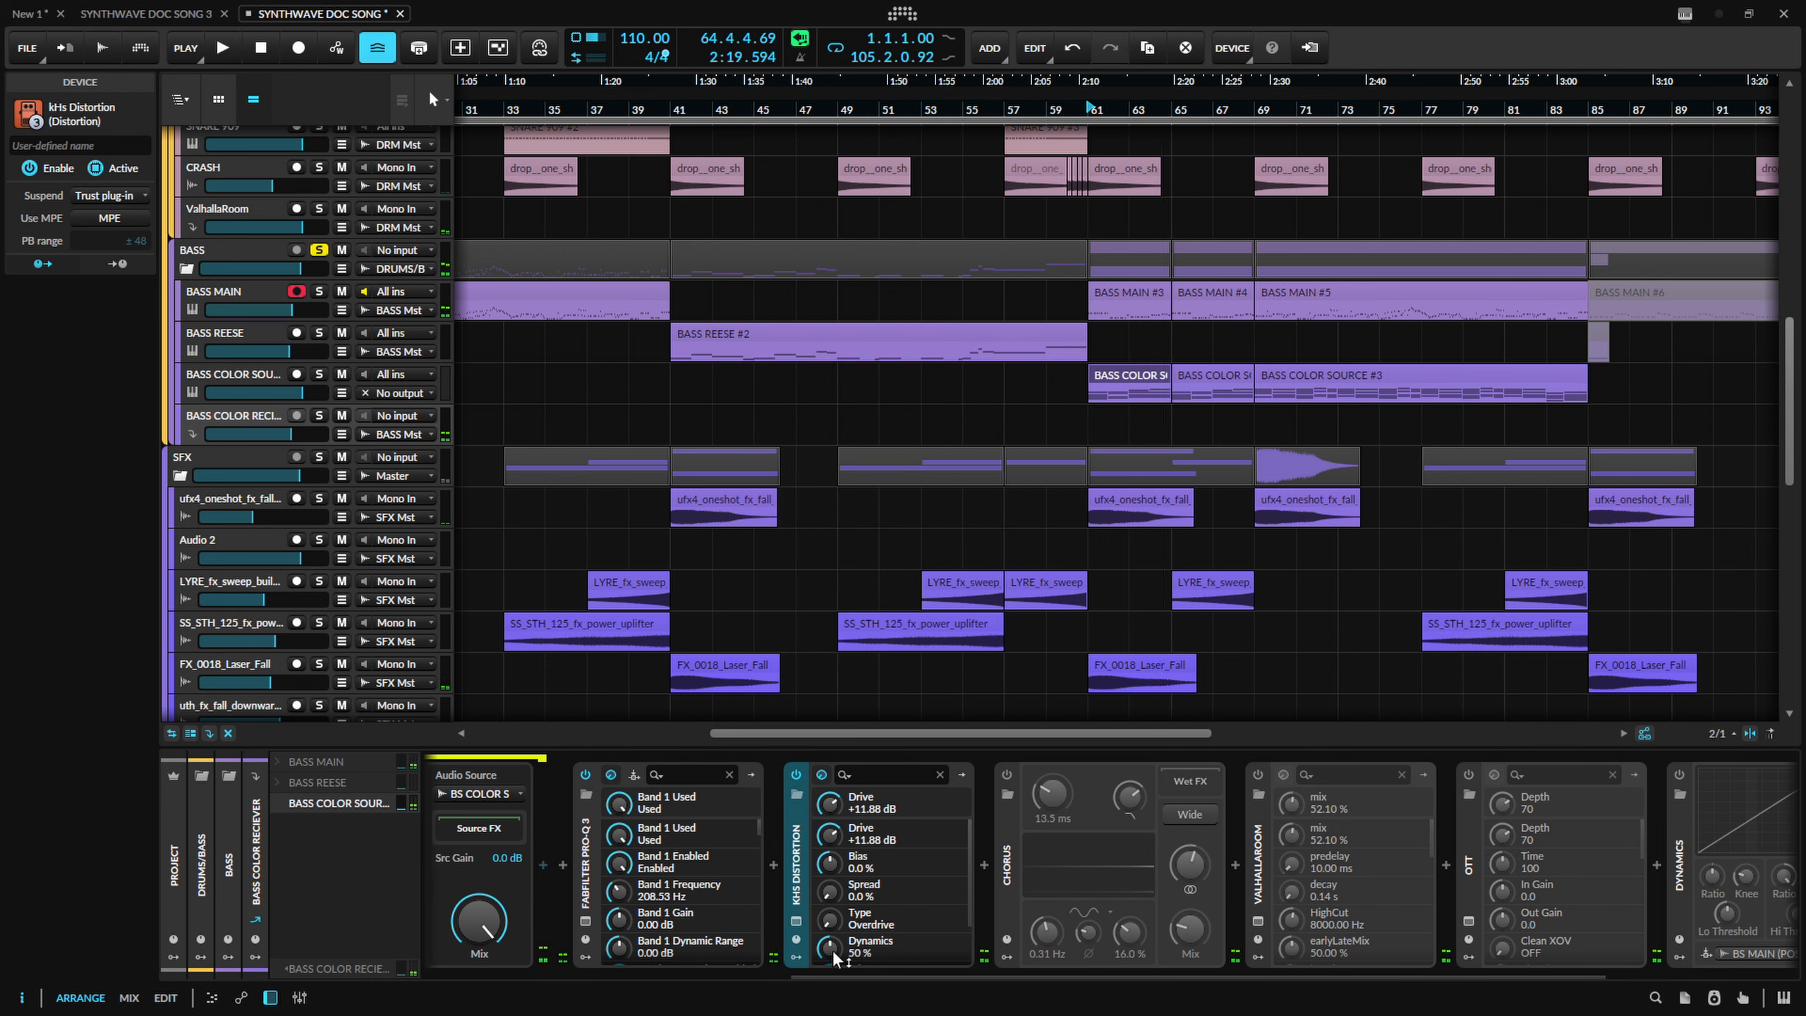
Re-enable the Chorus in the receiver chain and audition it with playback.
left_click(1007, 774)
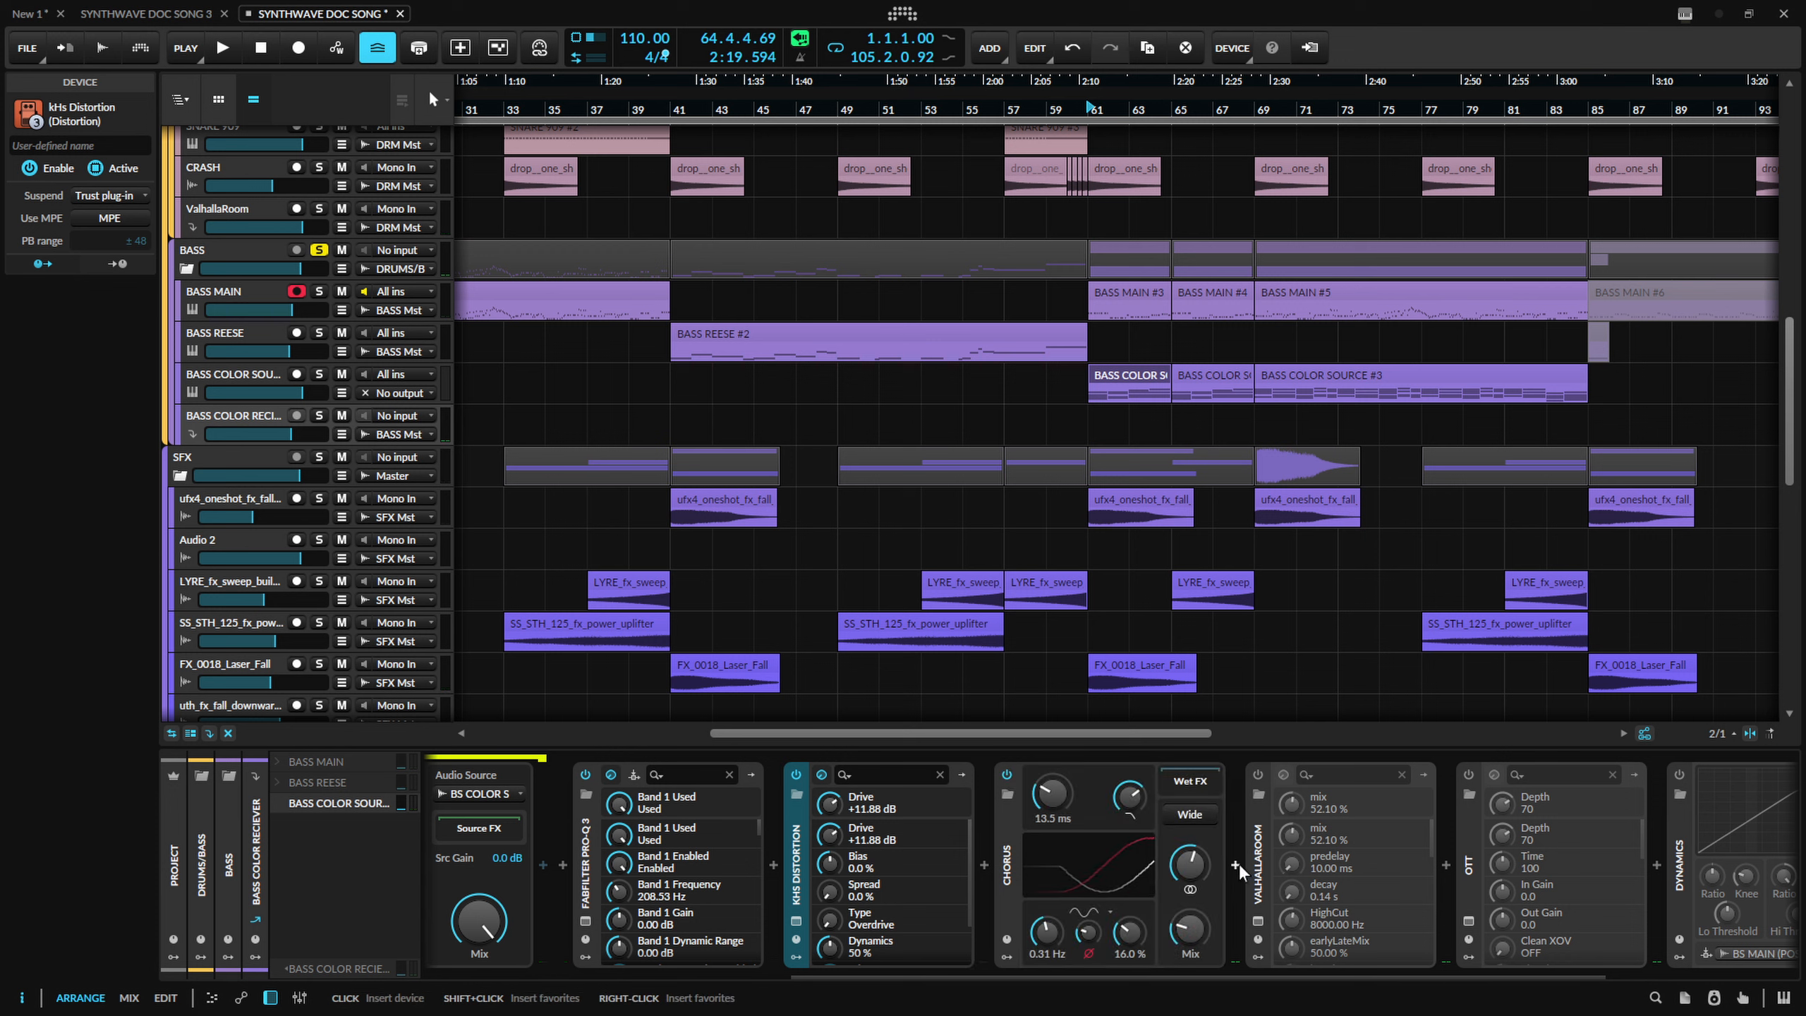
key("space")
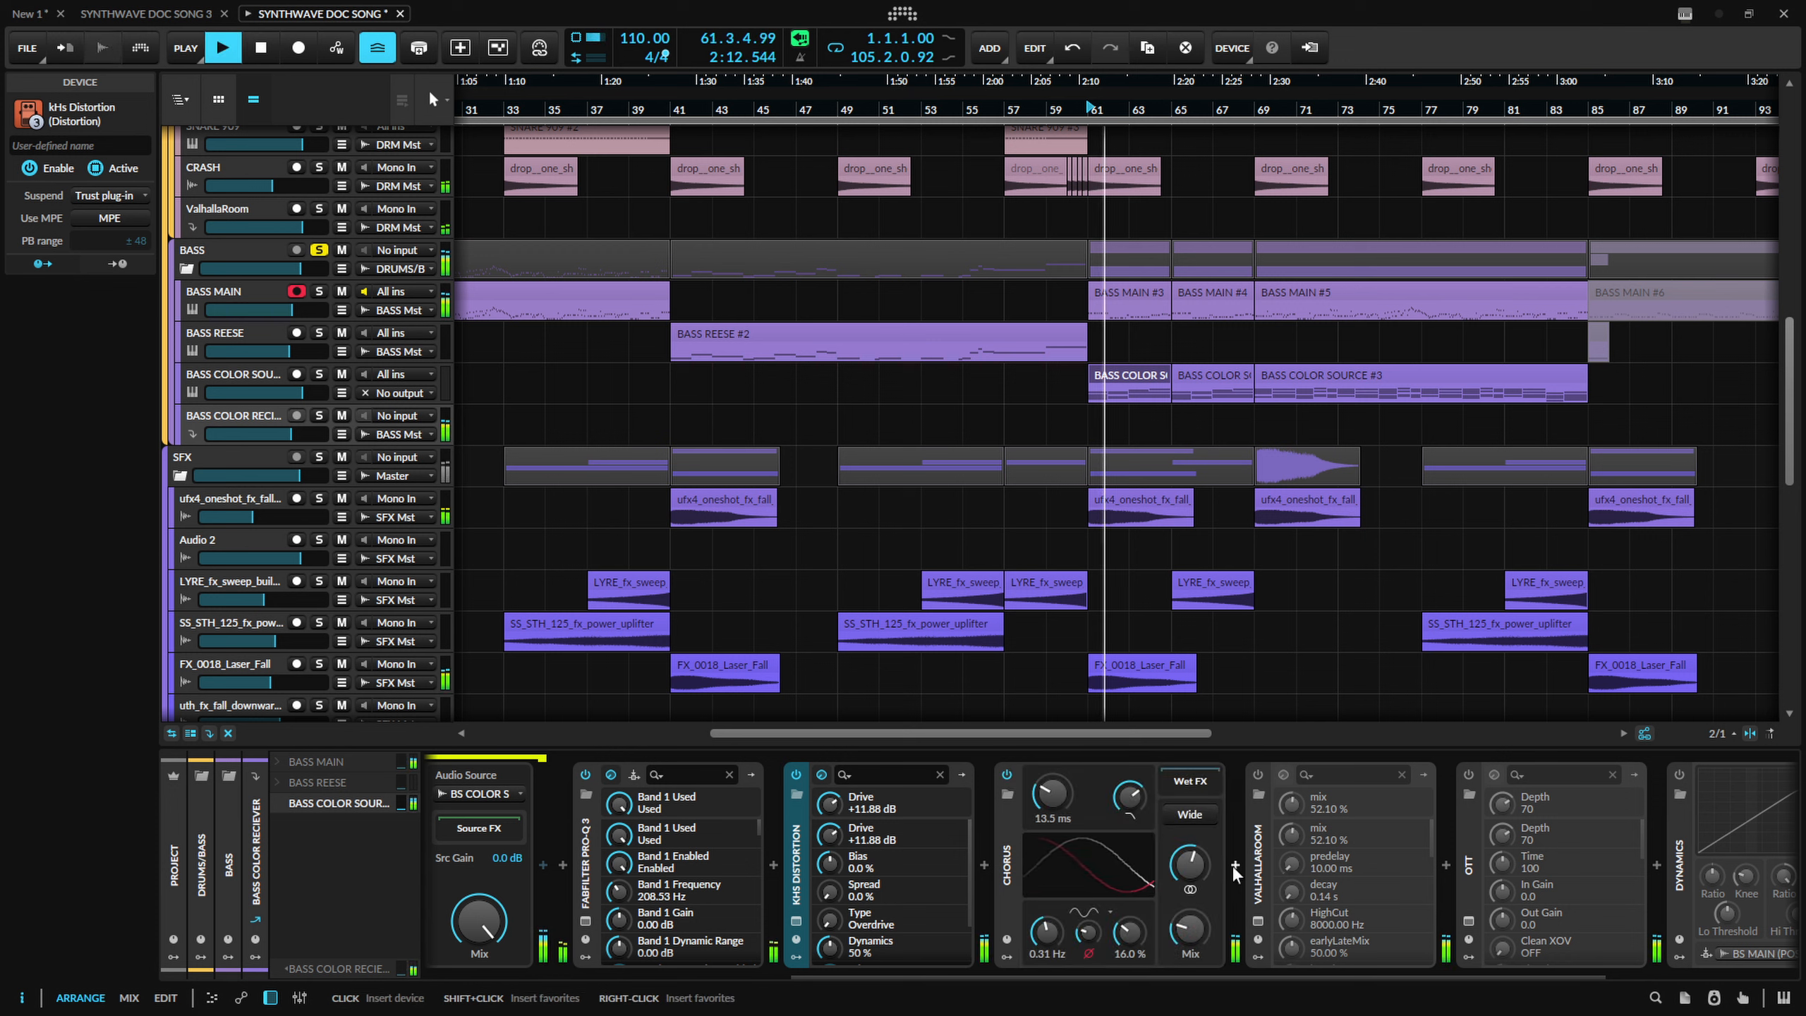
key("space")
Re-enable ValhallaRoom, audition it with its window open, and set its high cut to 8270 Hz.
left_click(1258, 775)
left_click(1258, 922)
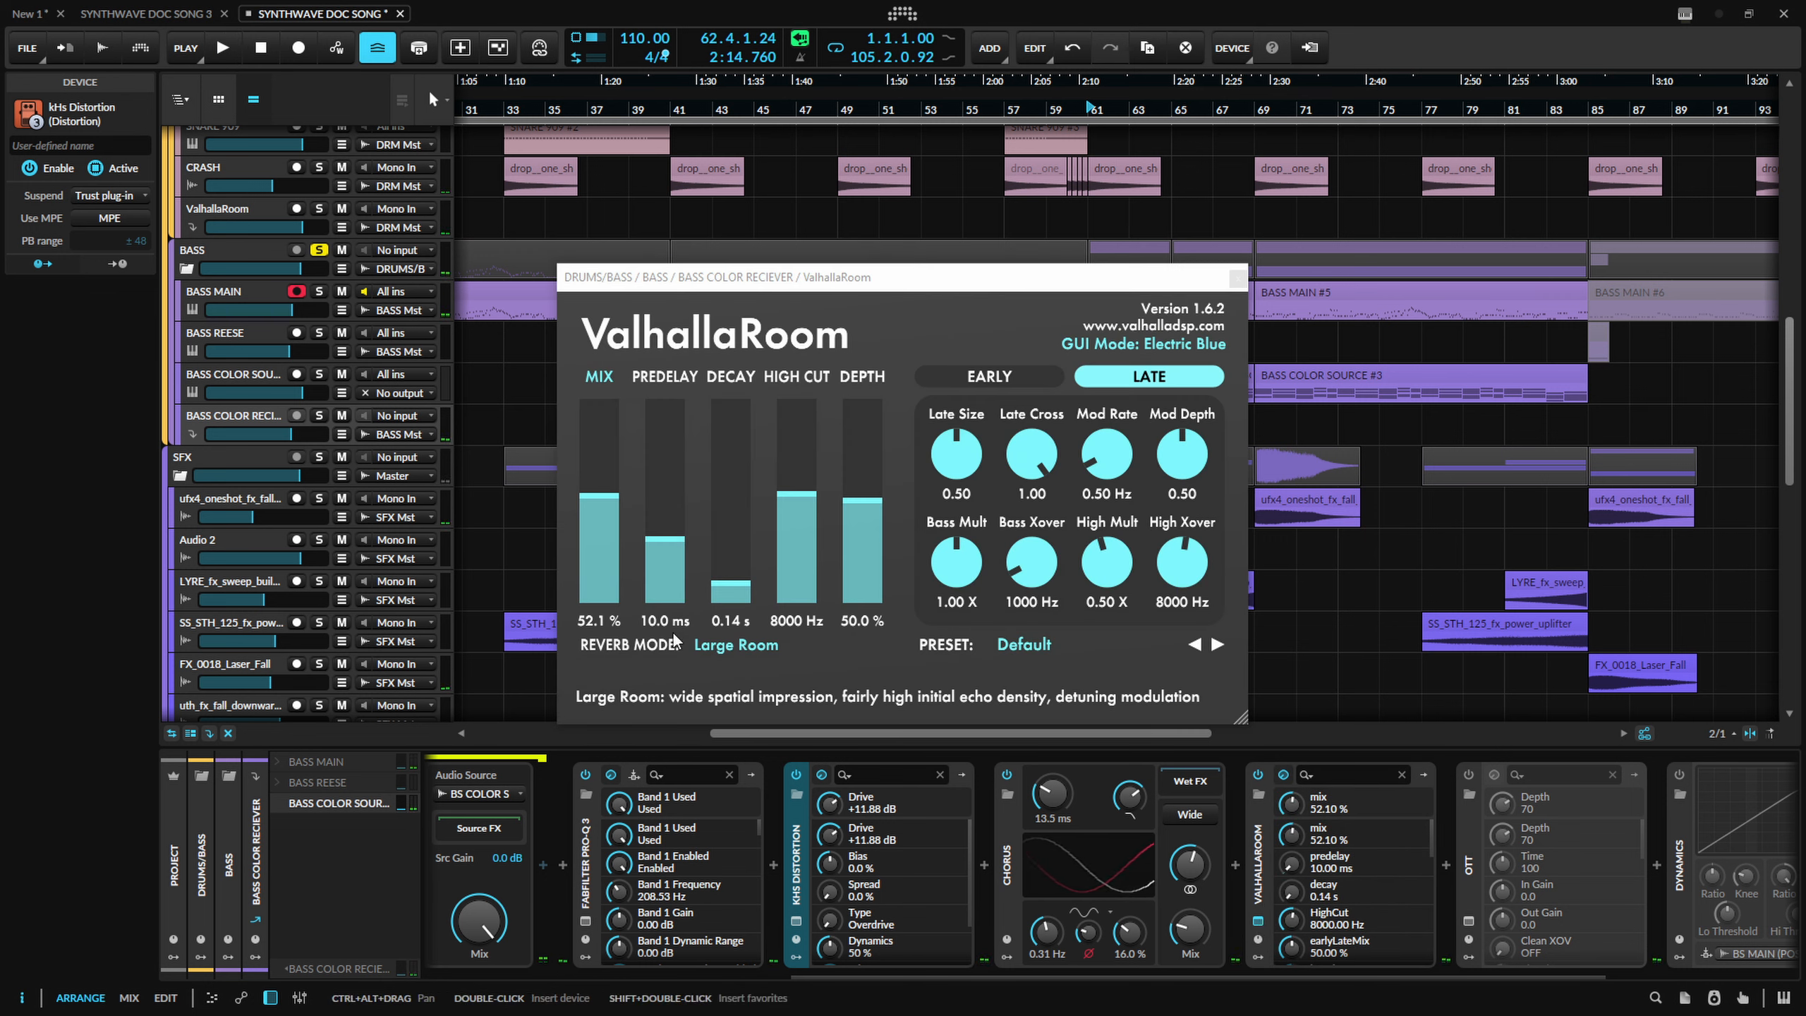
key("space")
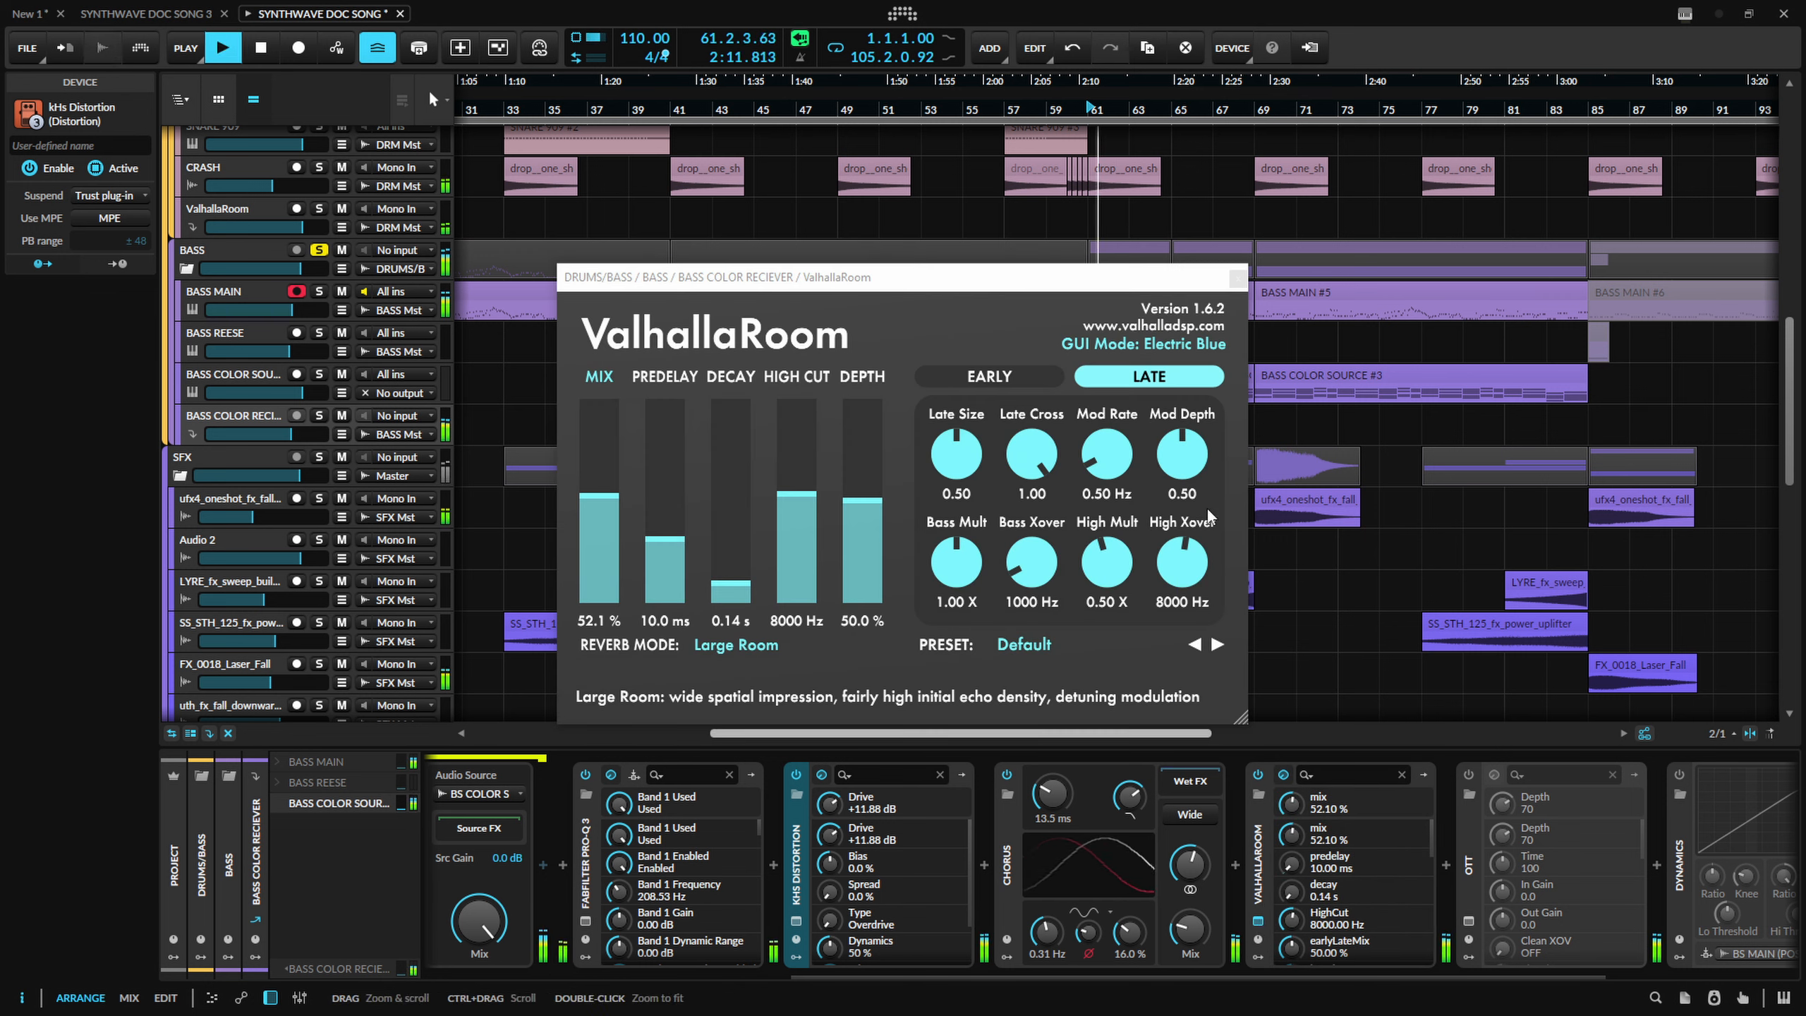
key("space")
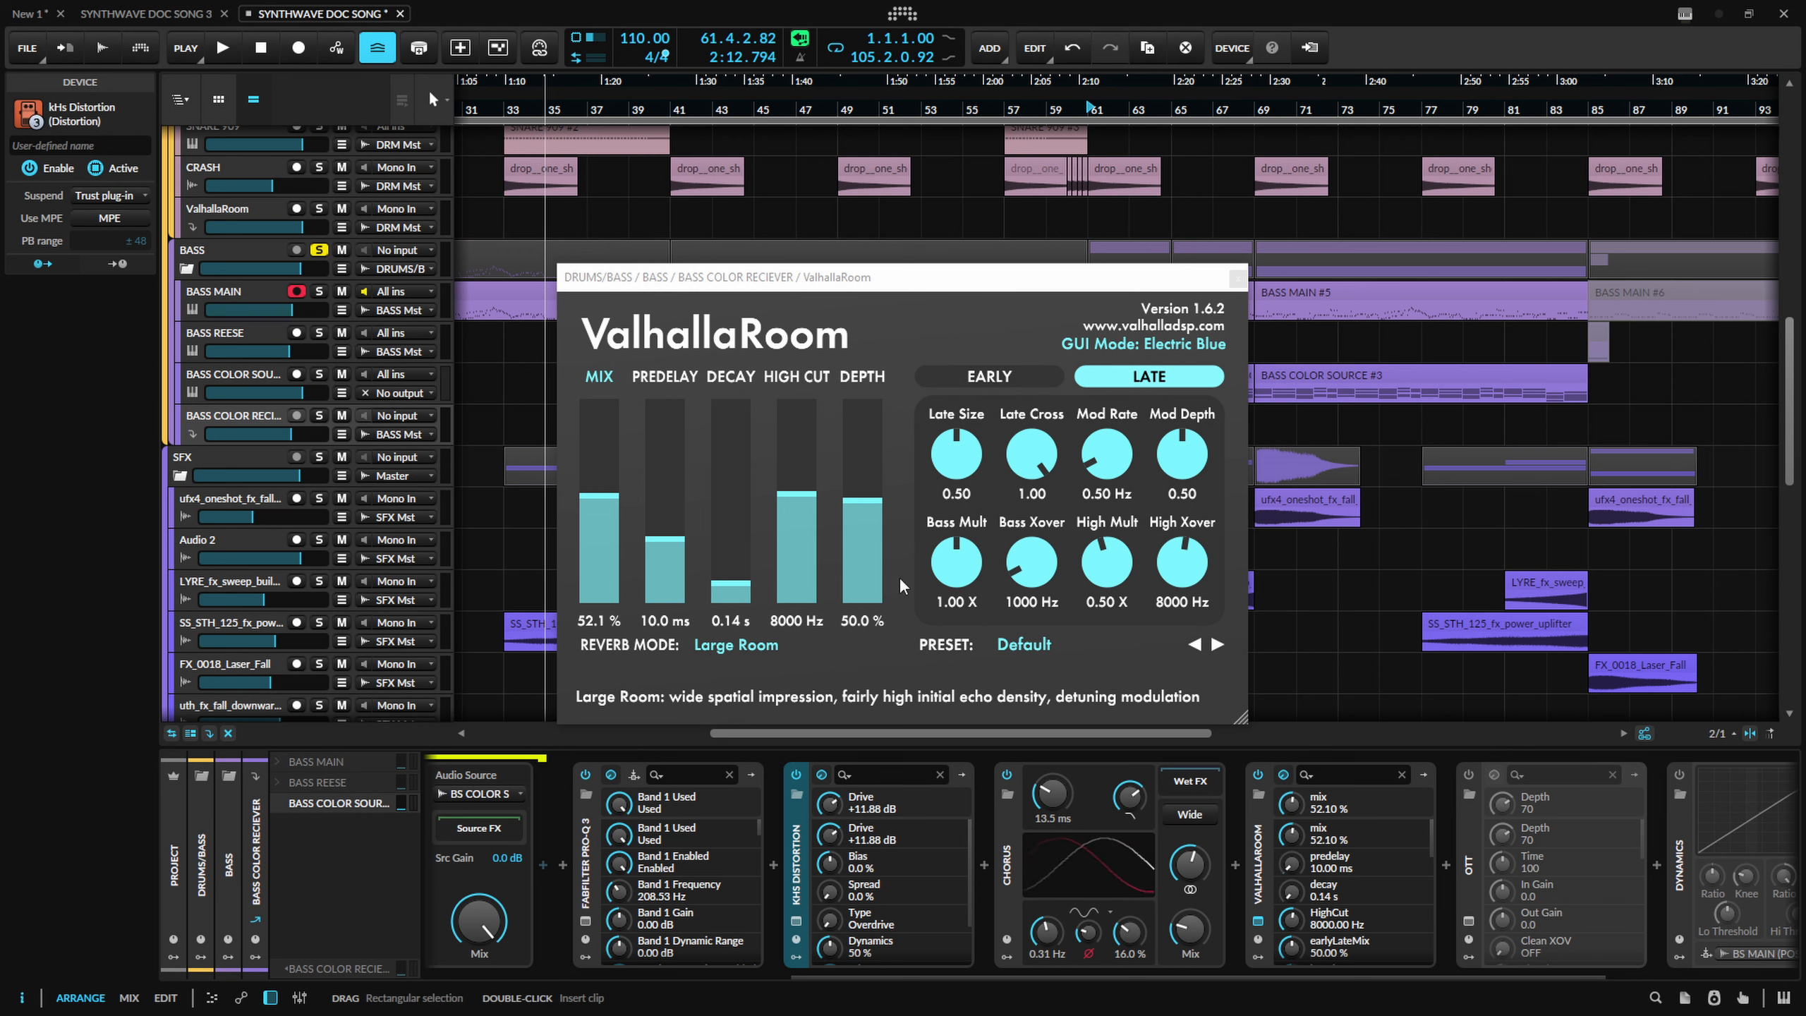
left_click_drag(814, 501, 818, 490)
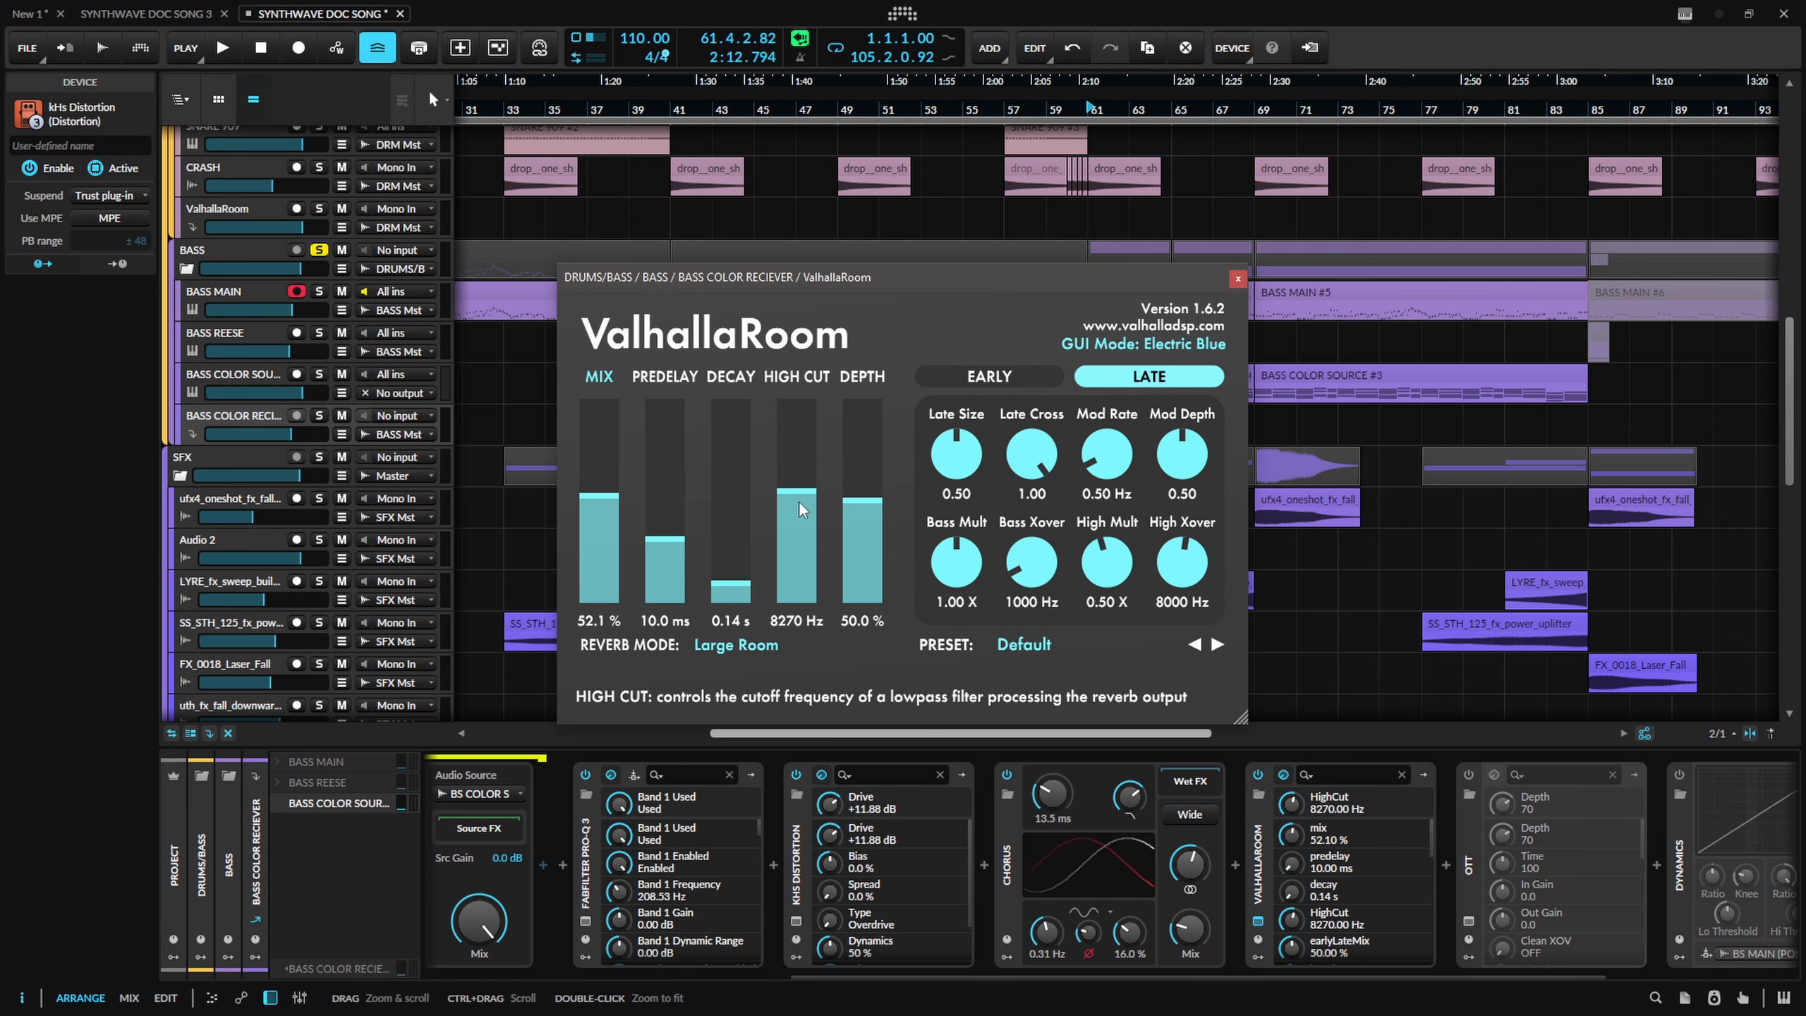
Close the ValhallaRoom window, then re-enable OTT in the receiver chain and audition the bass with the OTT window open before closing it.
left_click(1239, 279)
key("space")
scroll(1284, 907, "down", 3)
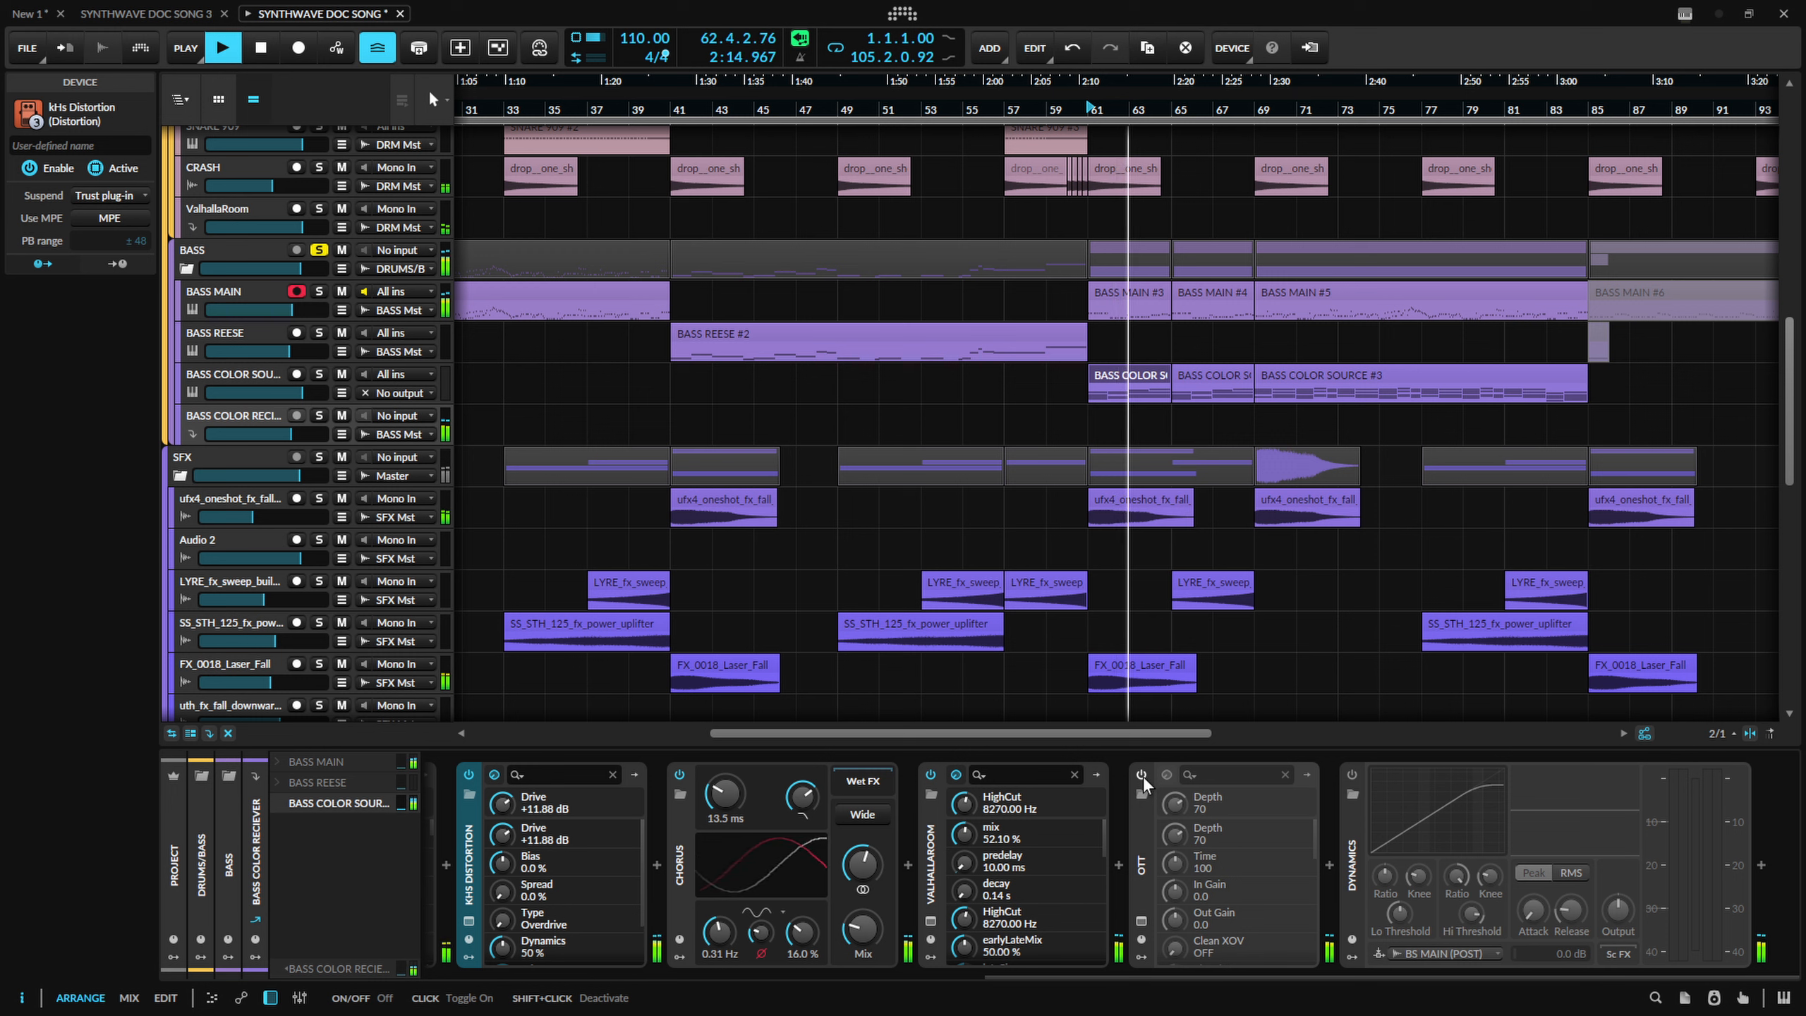
key("space")
left_click(1142, 920)
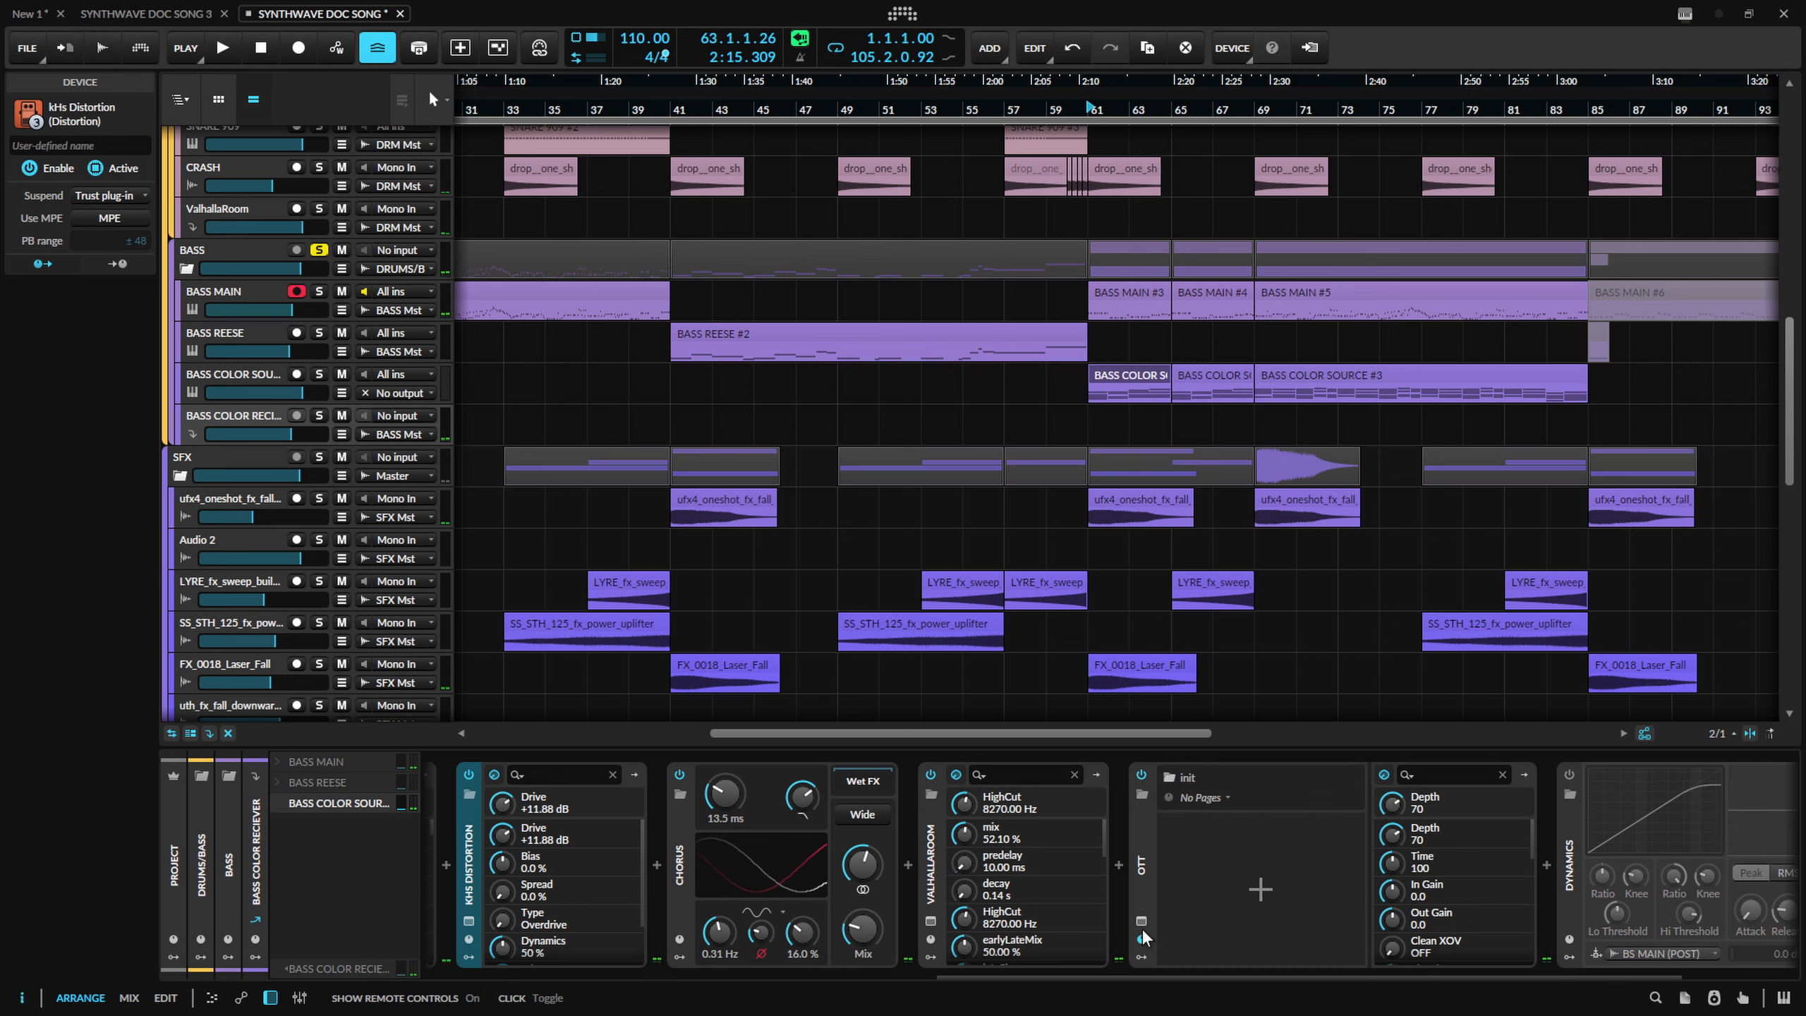
left_click(1143, 934)
key("space")
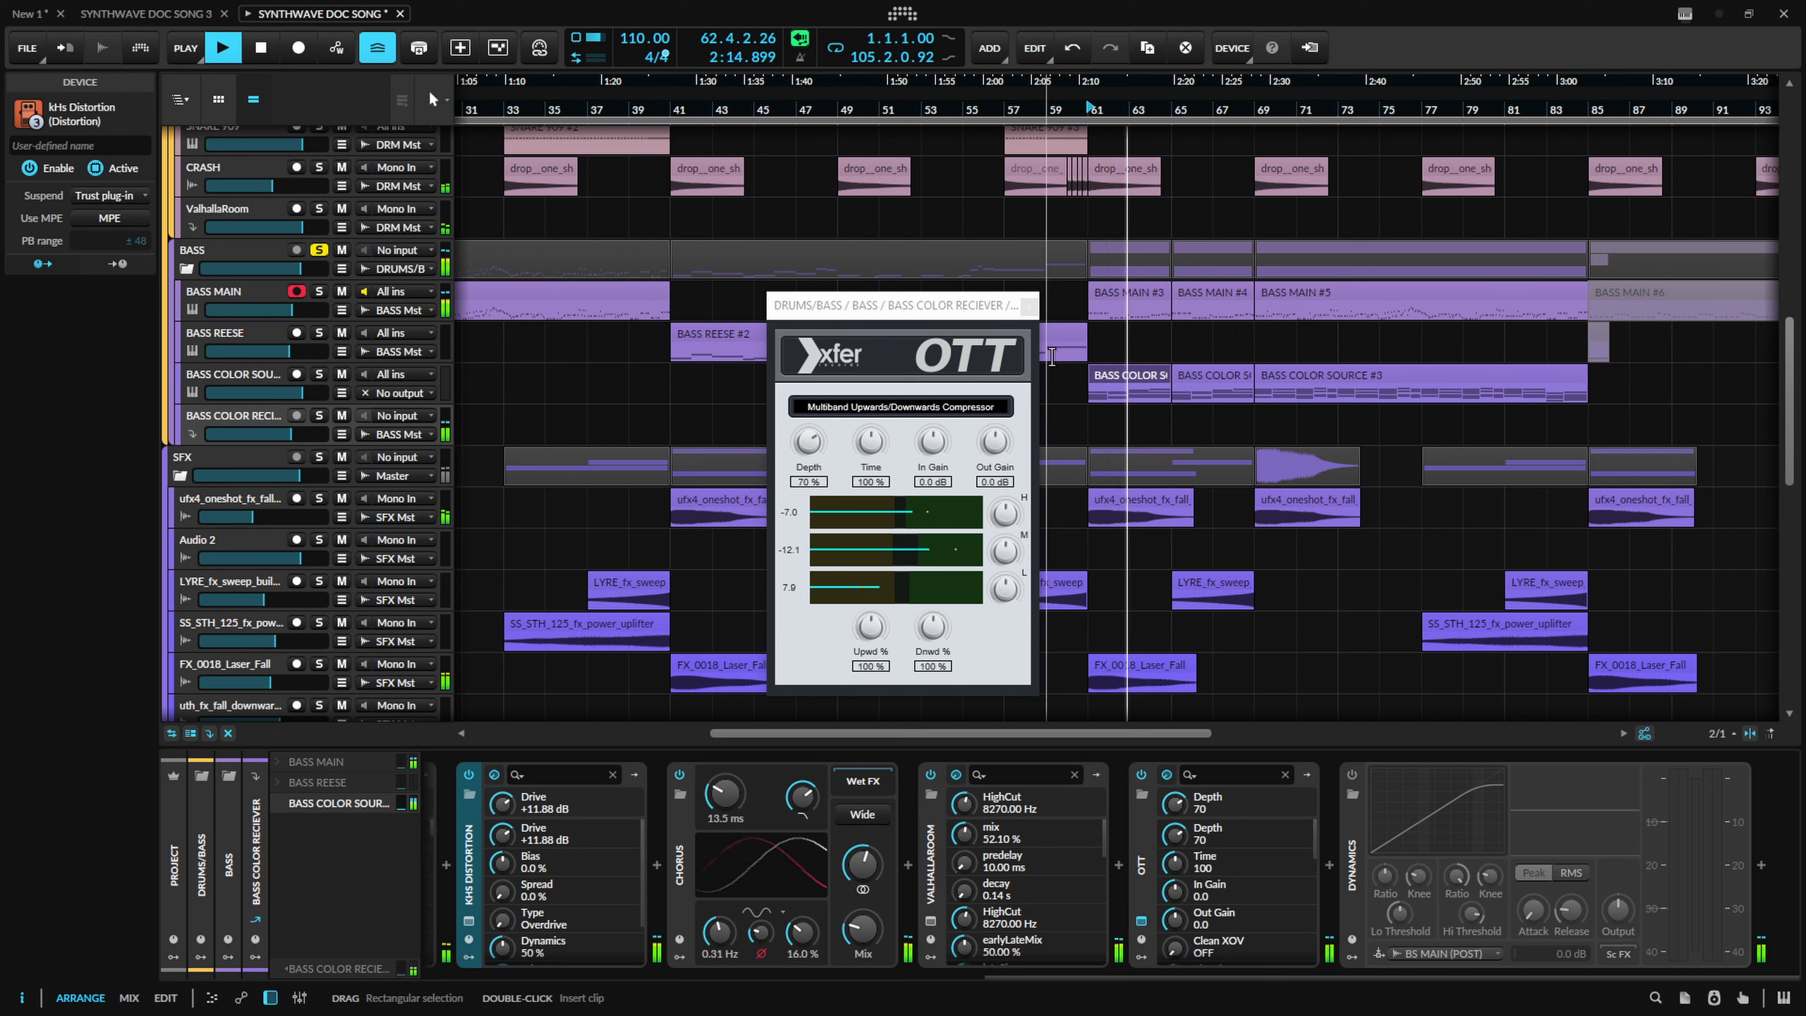
left_click(1028, 306)
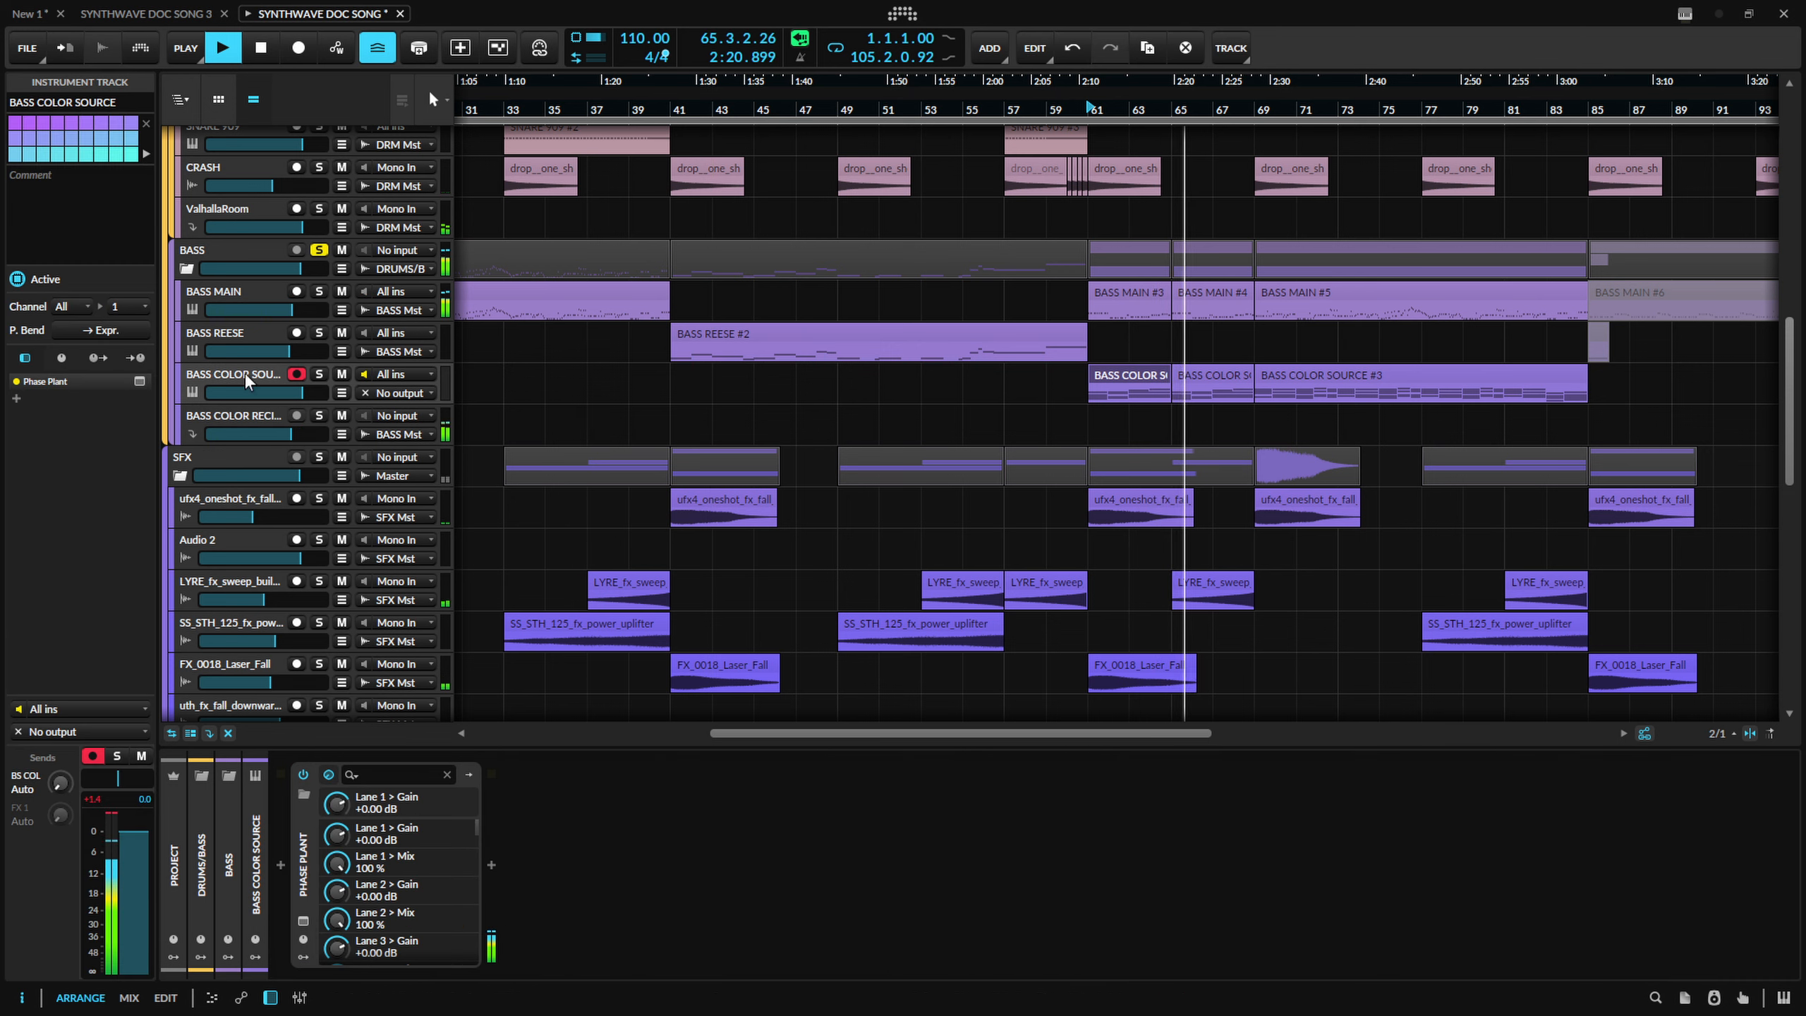
View the BASS COLOR RECIEVER track's complete device chain during playback, then stop playback.
left_click(242, 421)
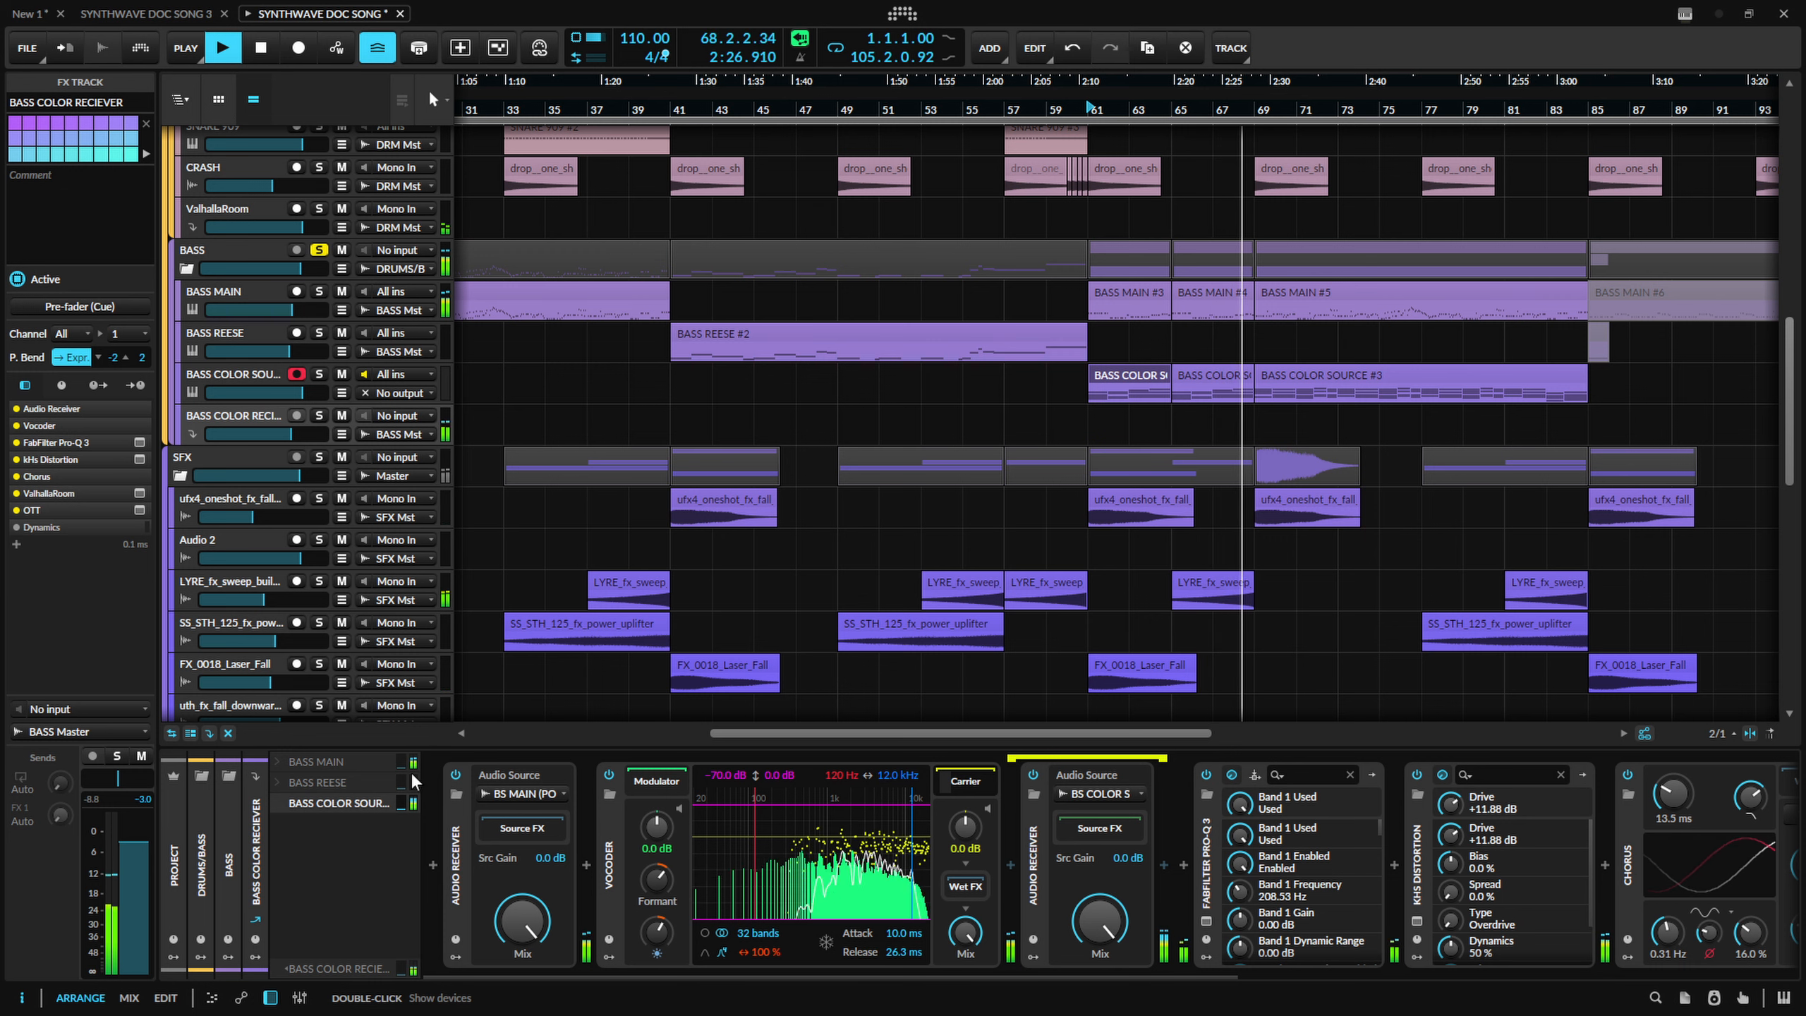
key("space")
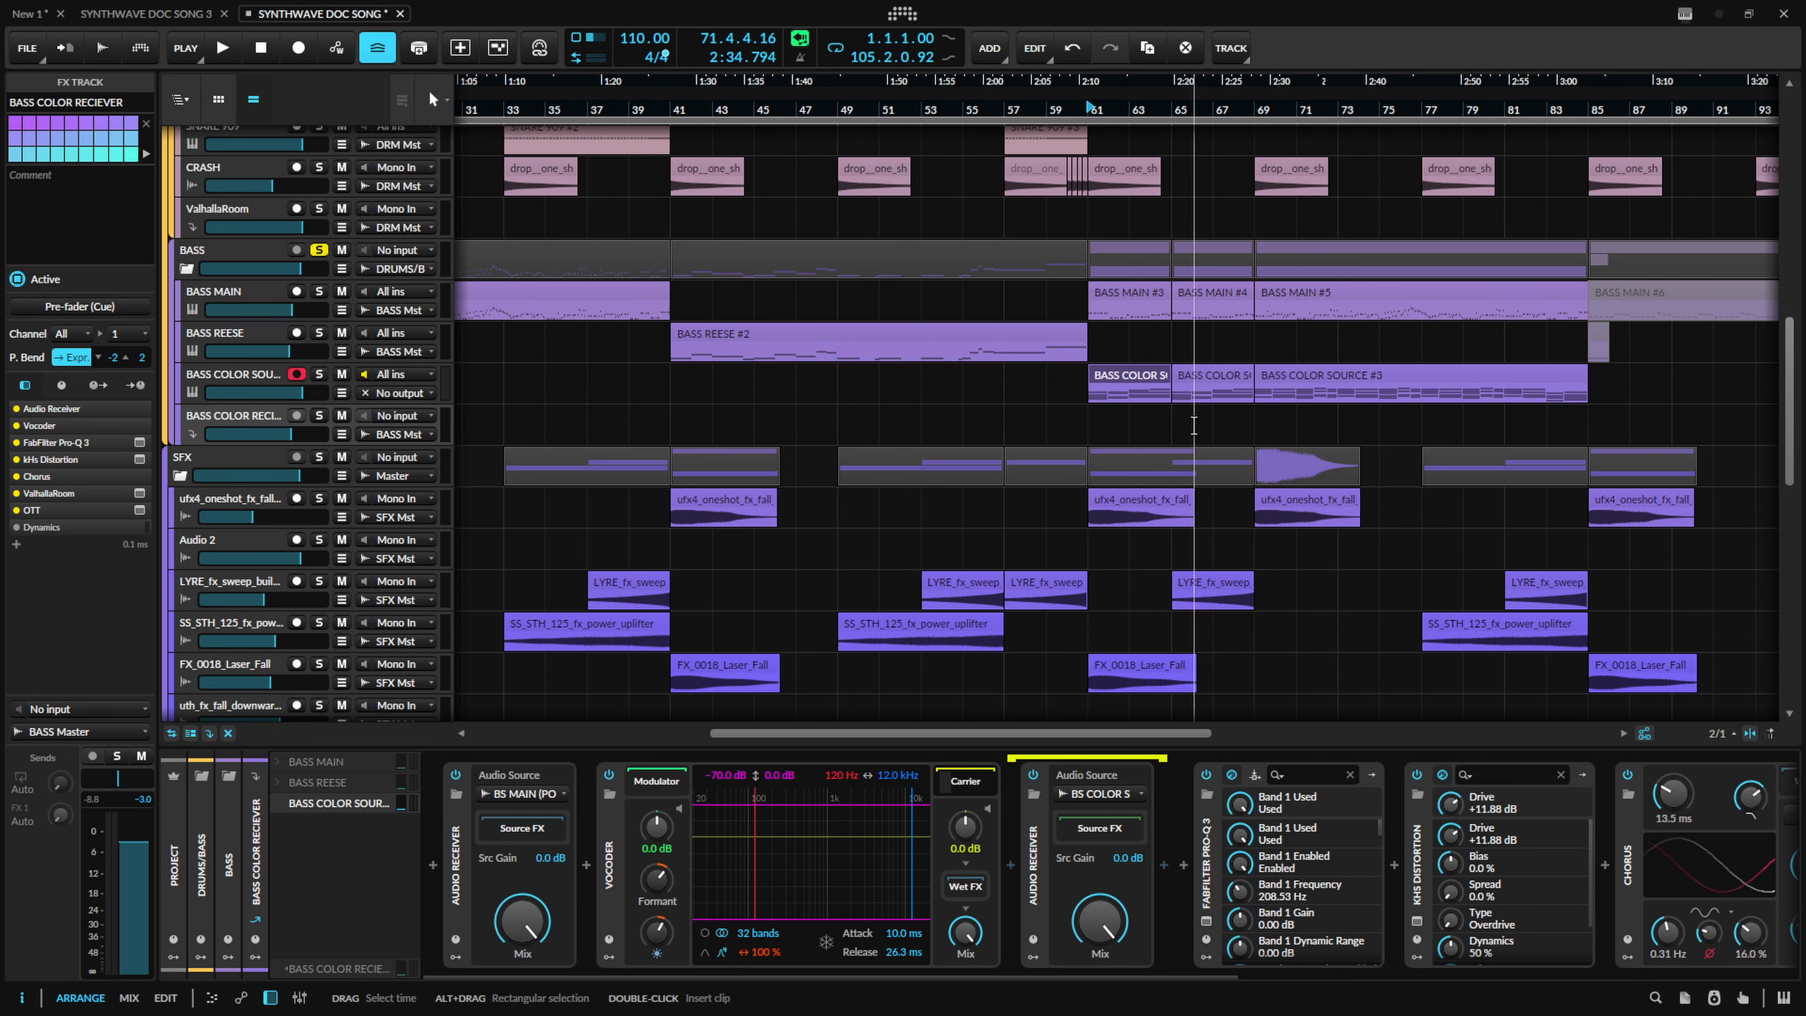
Turn off solo on the BASS group and set the playback start to bar 57.
left_click(1167, 419)
left_click(1138, 303)
left_click(1138, 303, "ctrl")
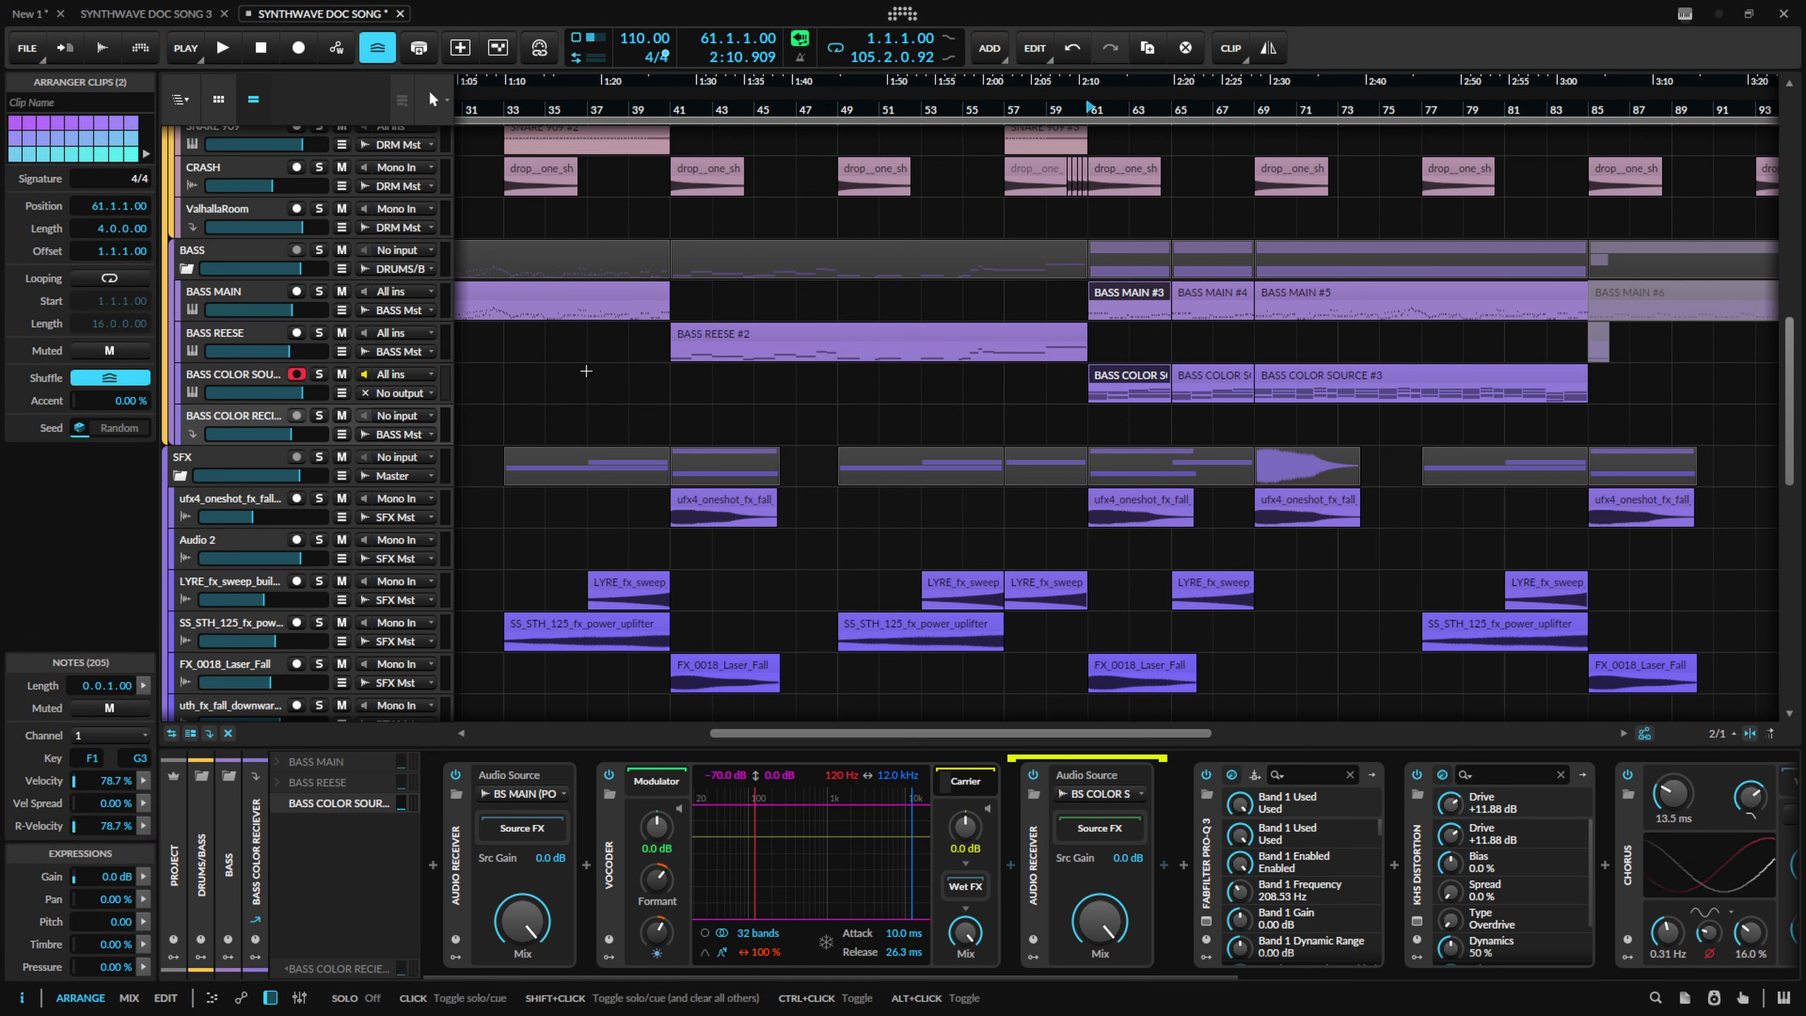
left_click(1056, 409)
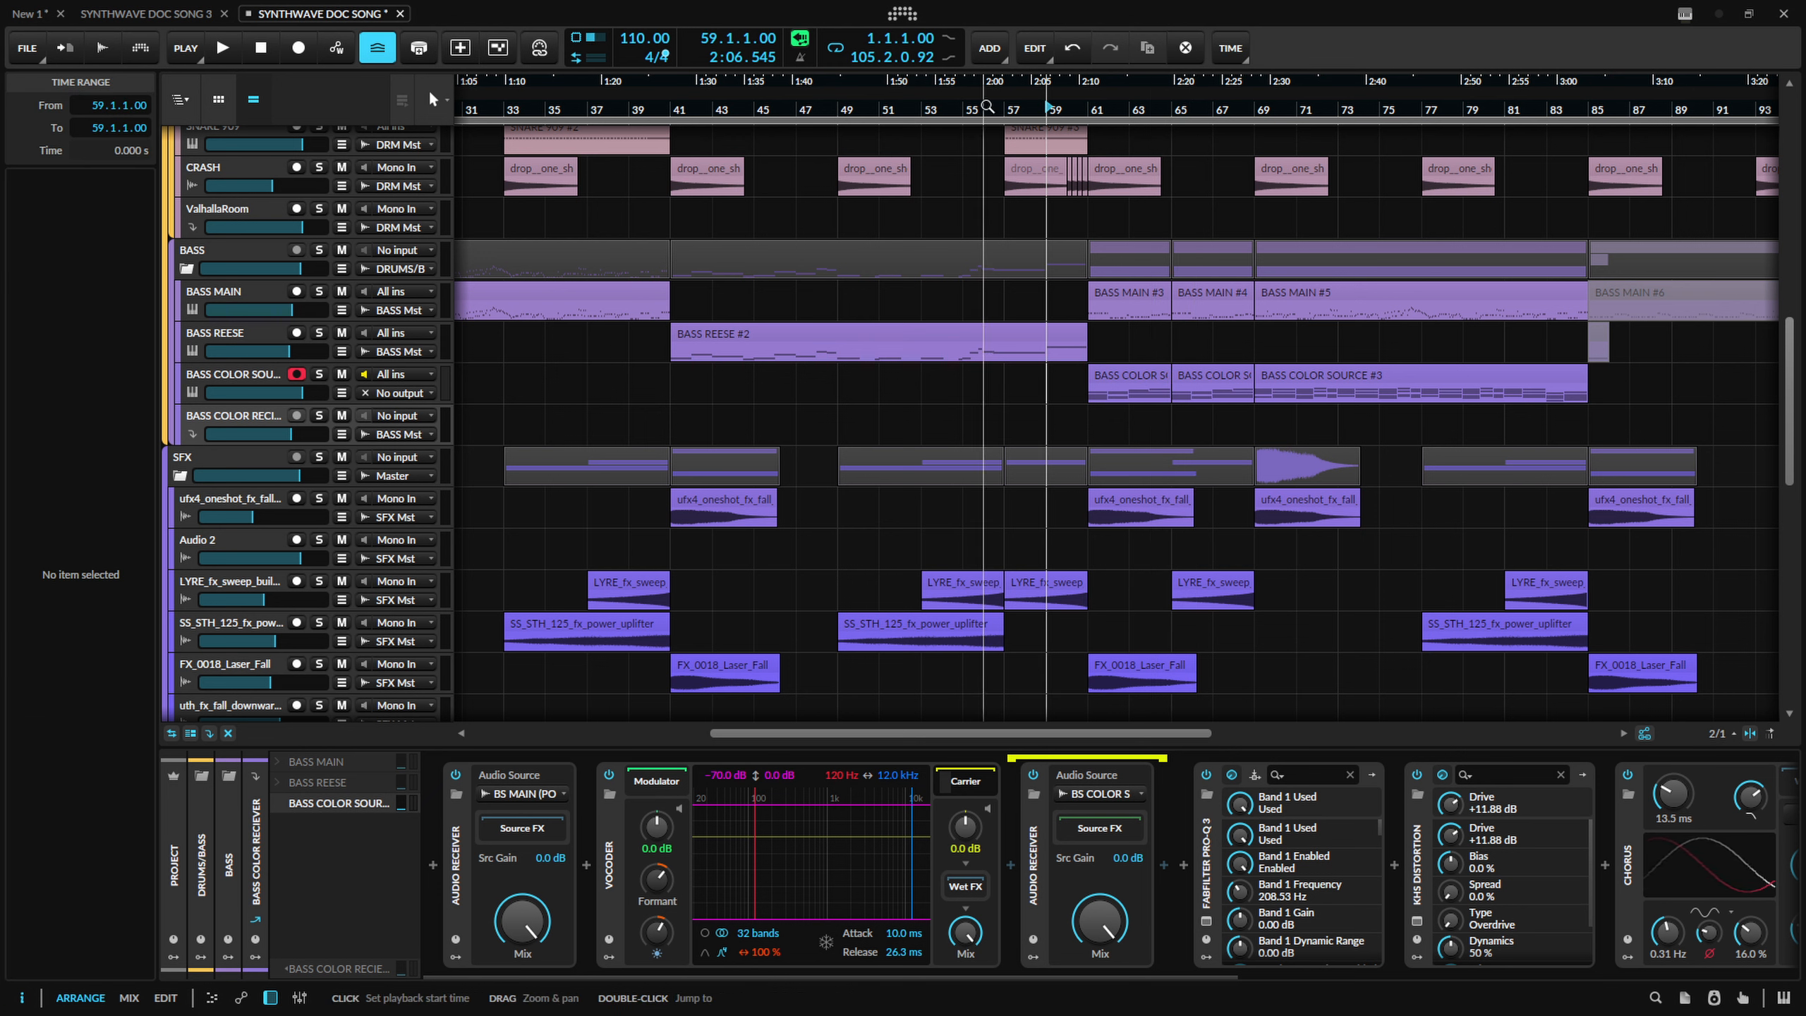
left_click(1007, 112)
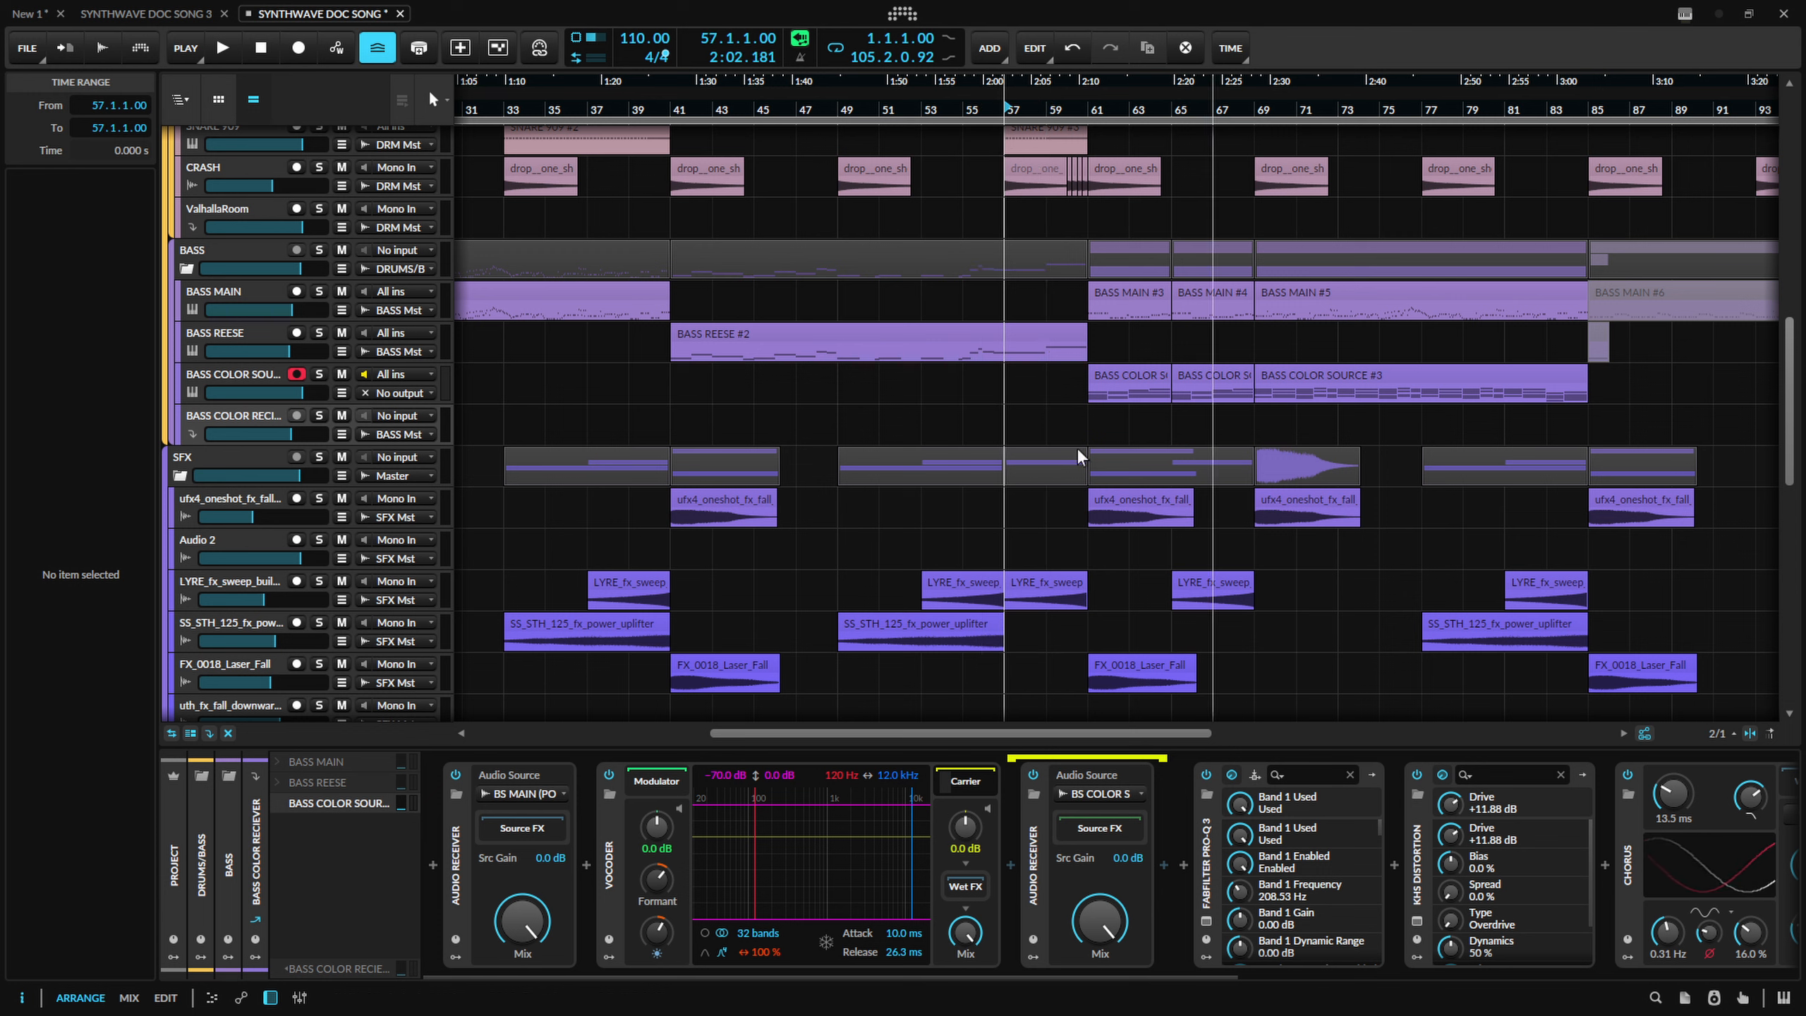
Disarm recording on the BASS COLOR SOURCE track and play the full mix from bar 57.
left_click(254, 378)
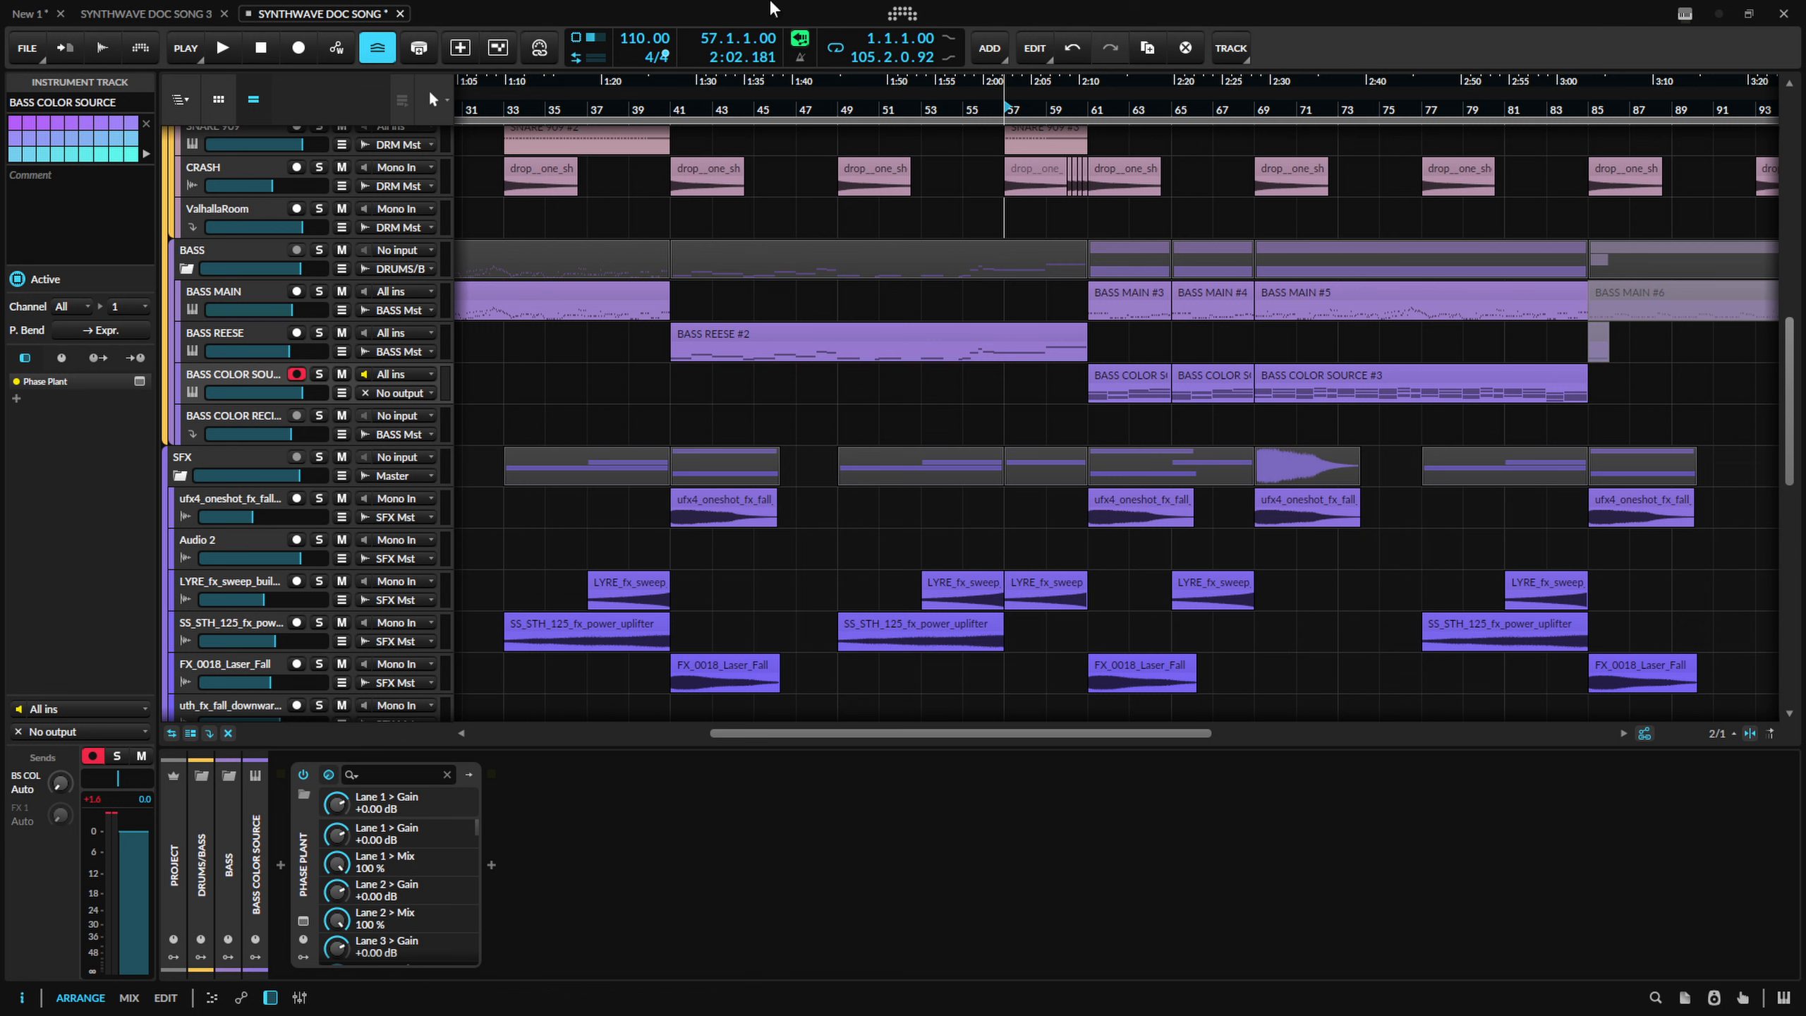
scroll(329, 401, "up", 2)
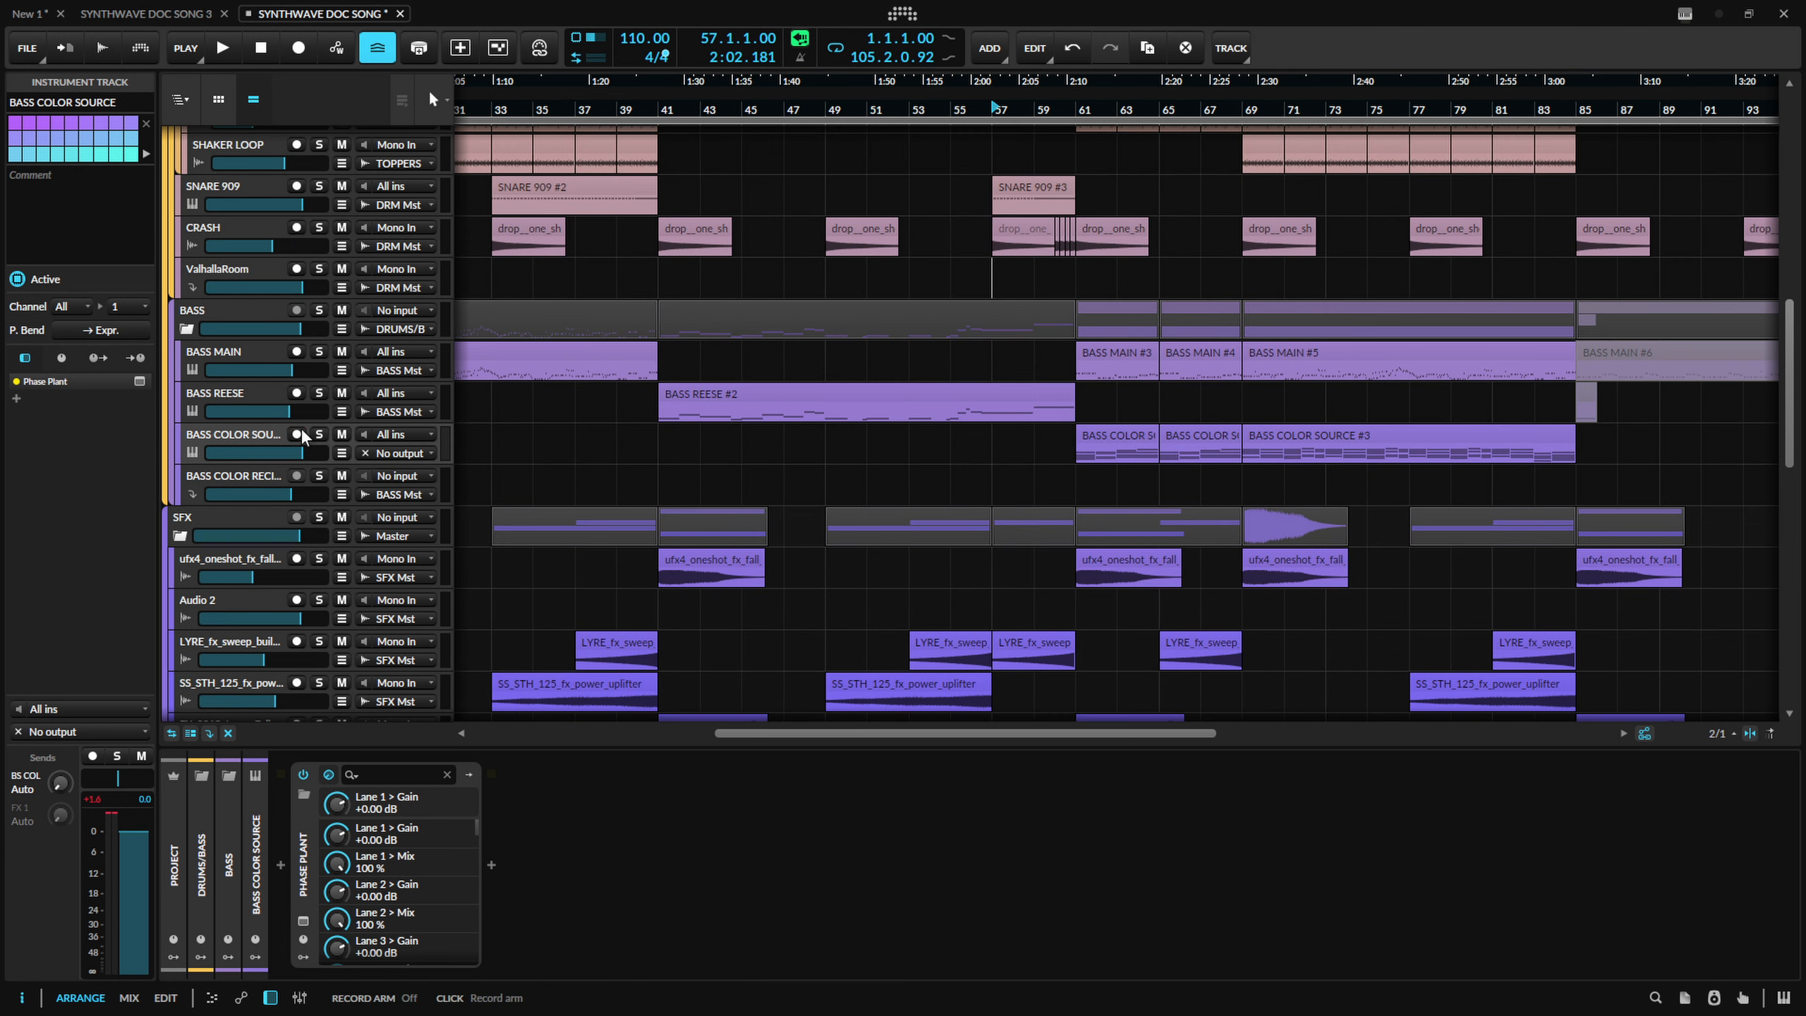
key("space")
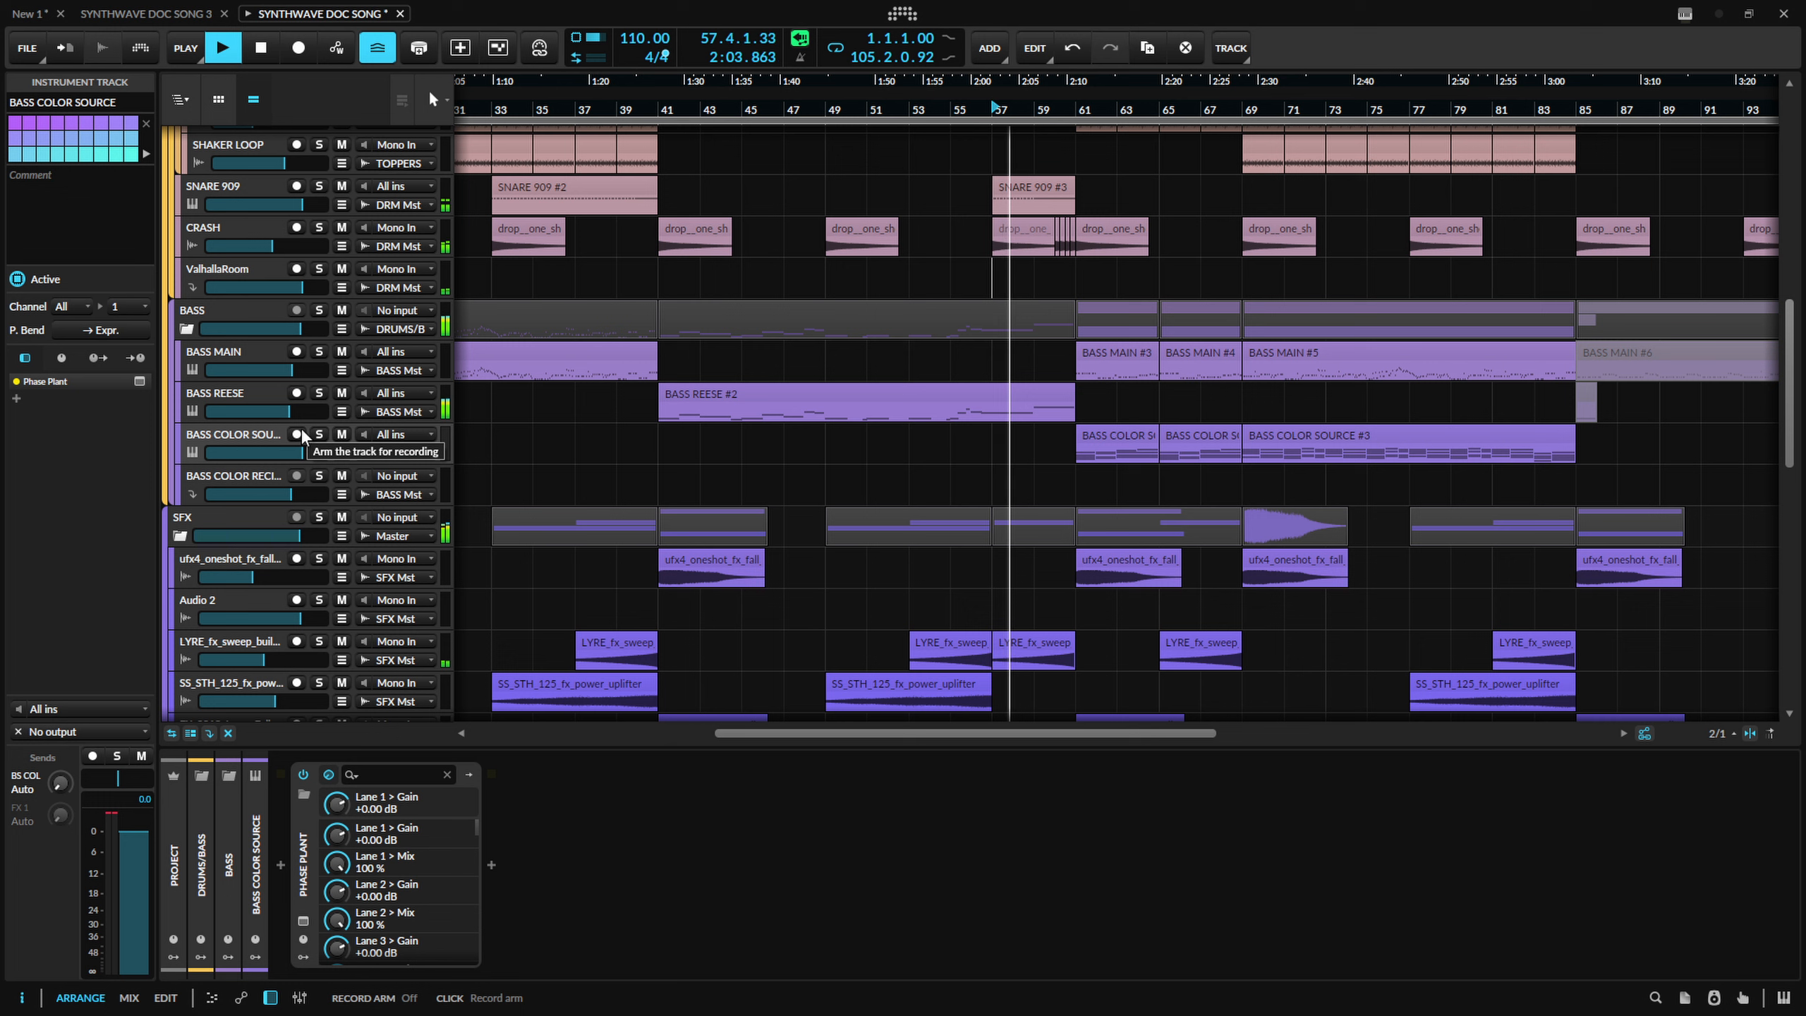